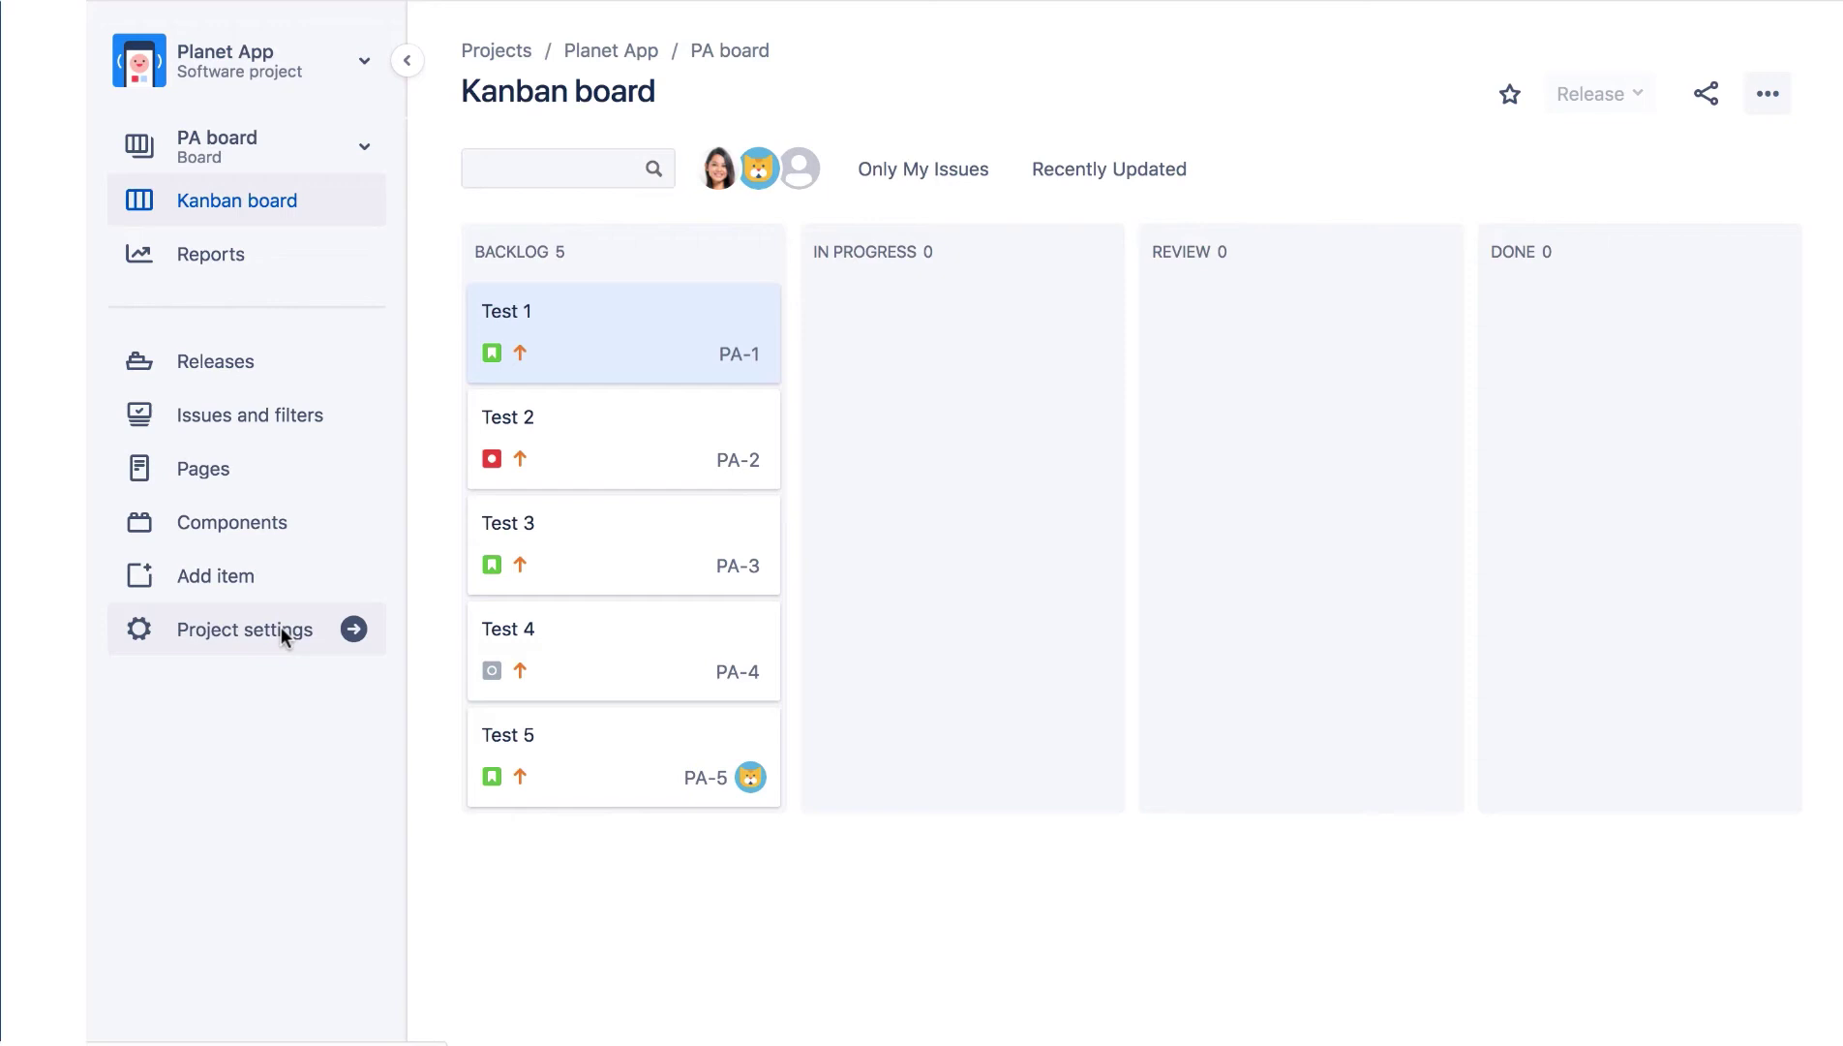
# Step: Open the project's Dev Permission Scheme for editing from project settings
pyautogui.click(281, 628)
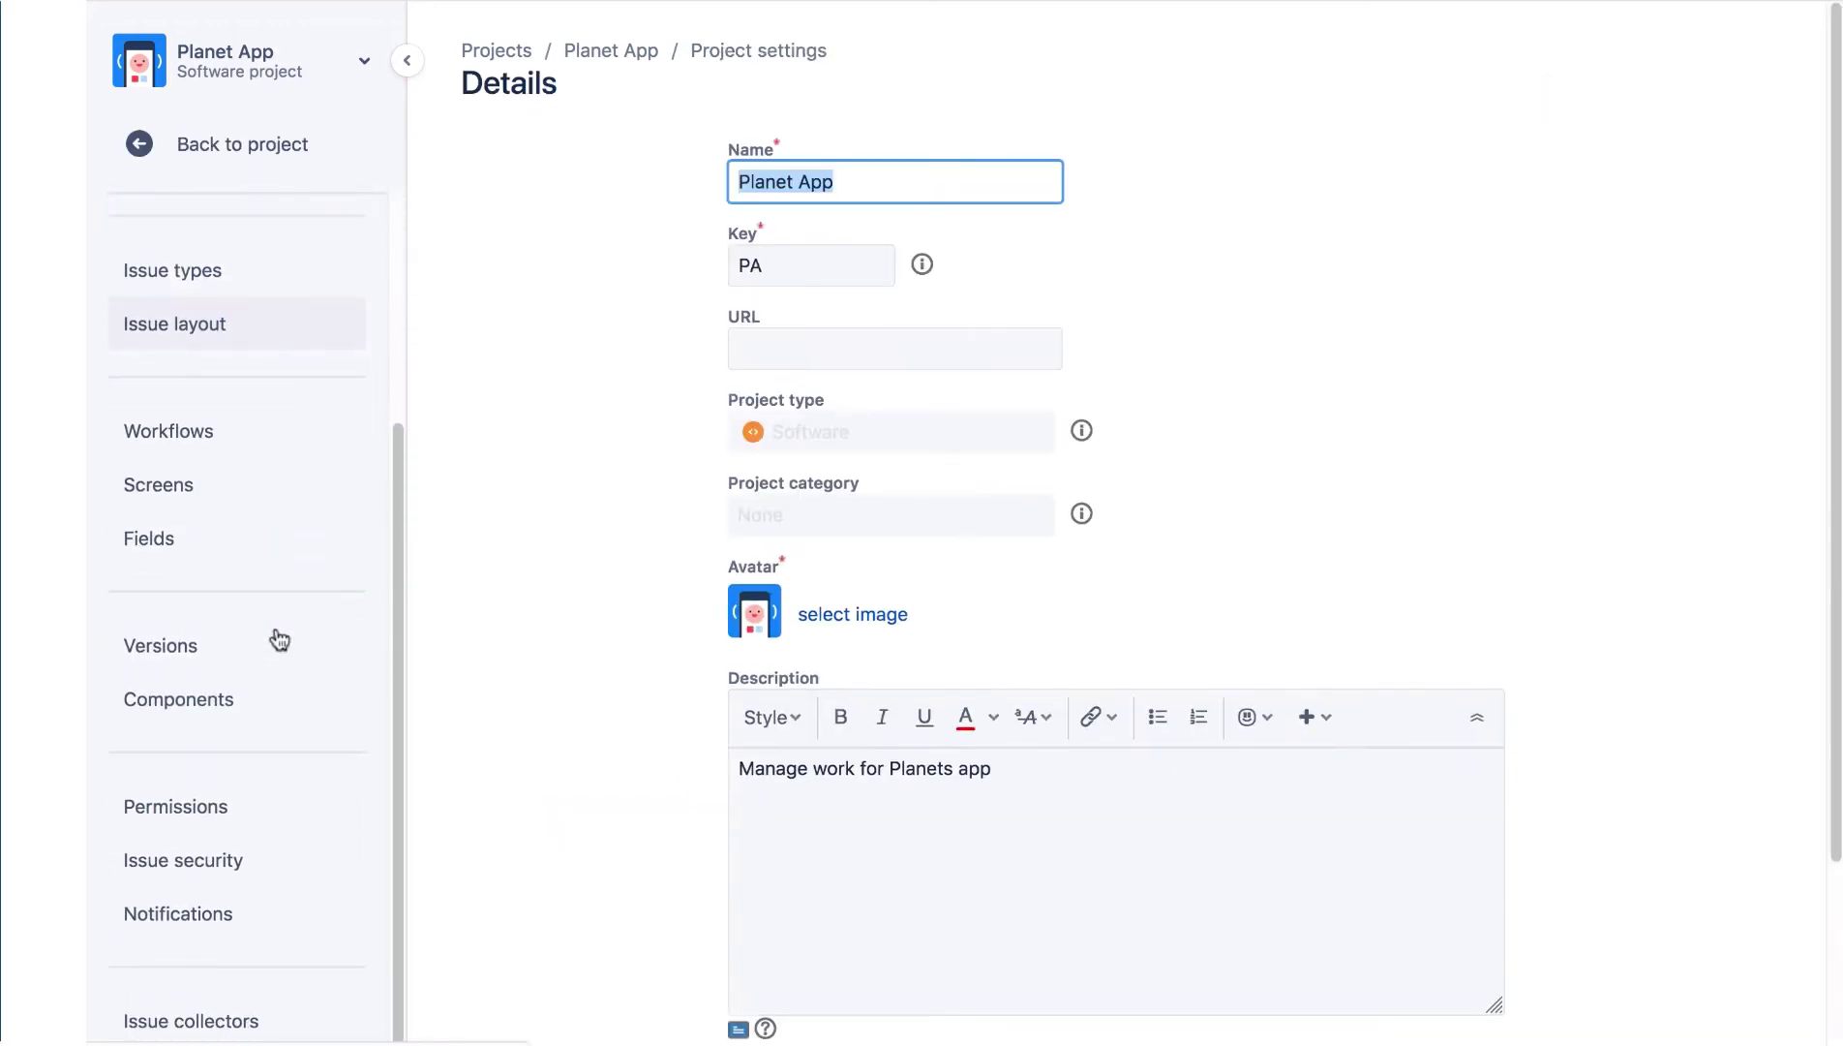
pyautogui.click(250, 819)
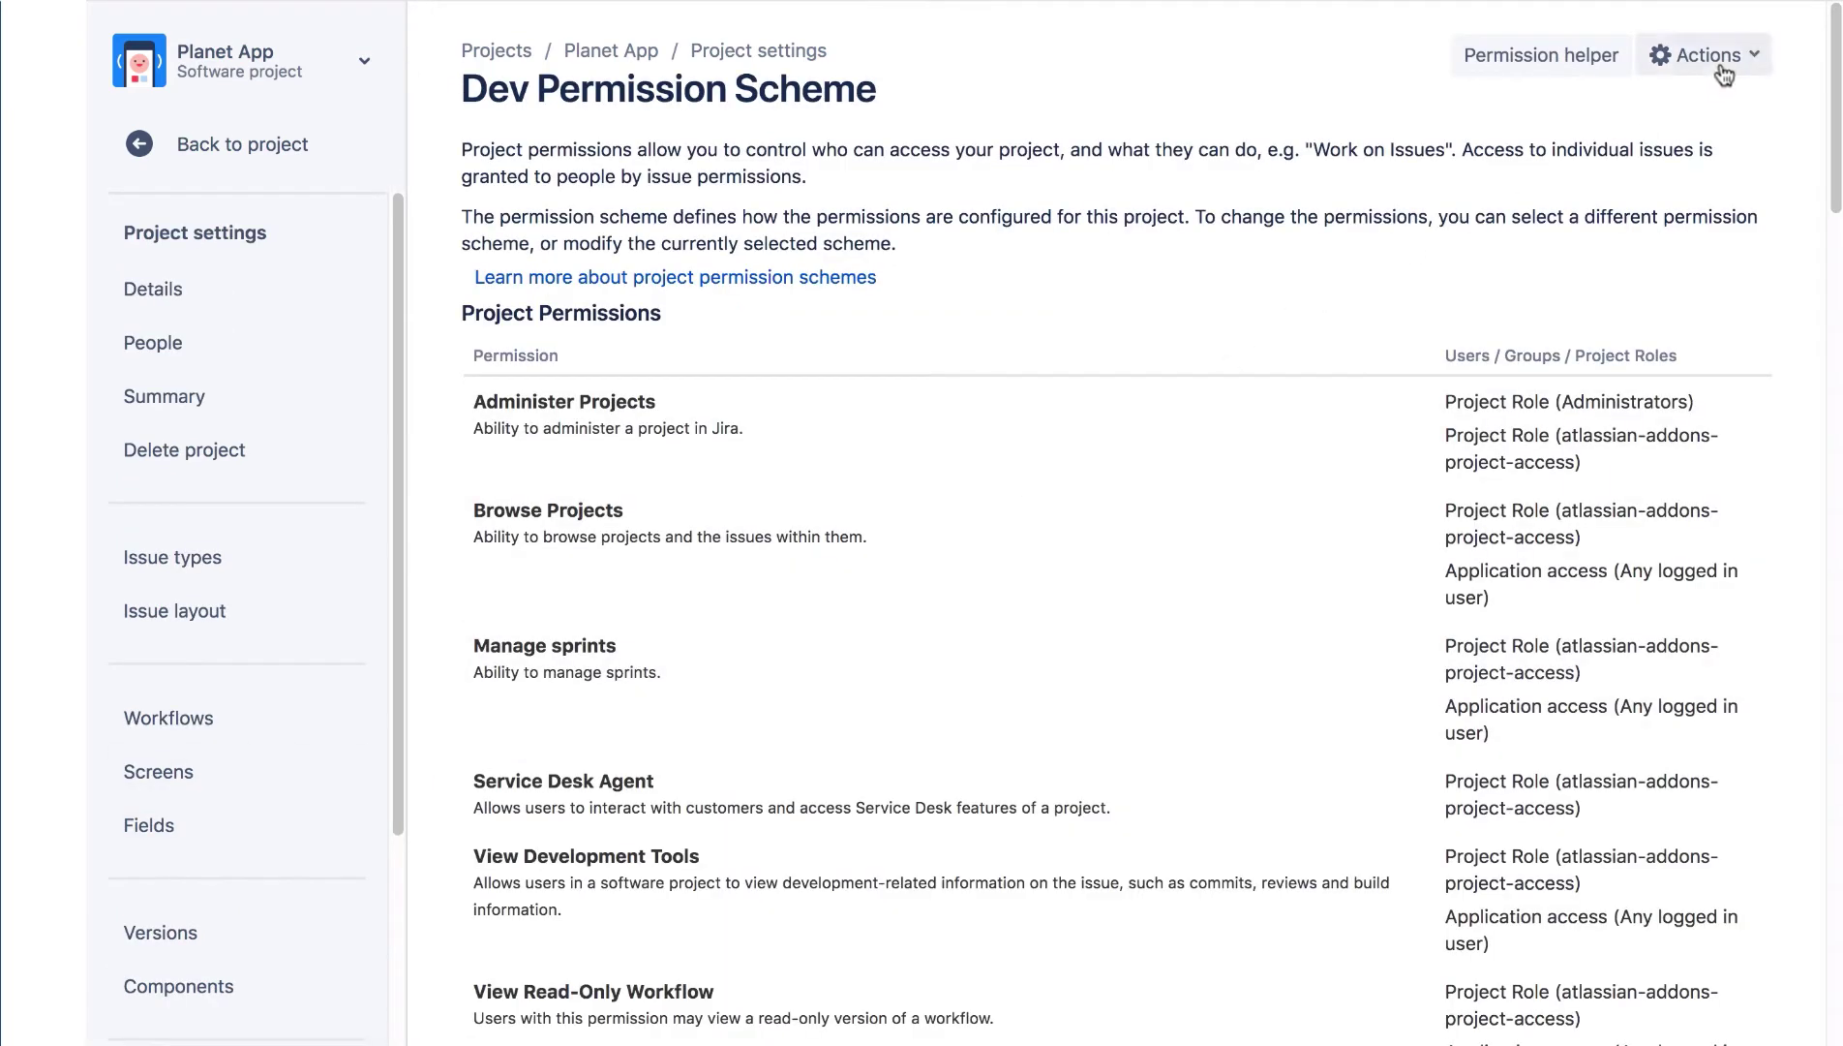
pyautogui.click(1722, 70)
pyautogui.click(1735, 114)
# Step: Grant the Create Issues permission to the Members project role
pyautogui.scroll(-2, 1055, 511)
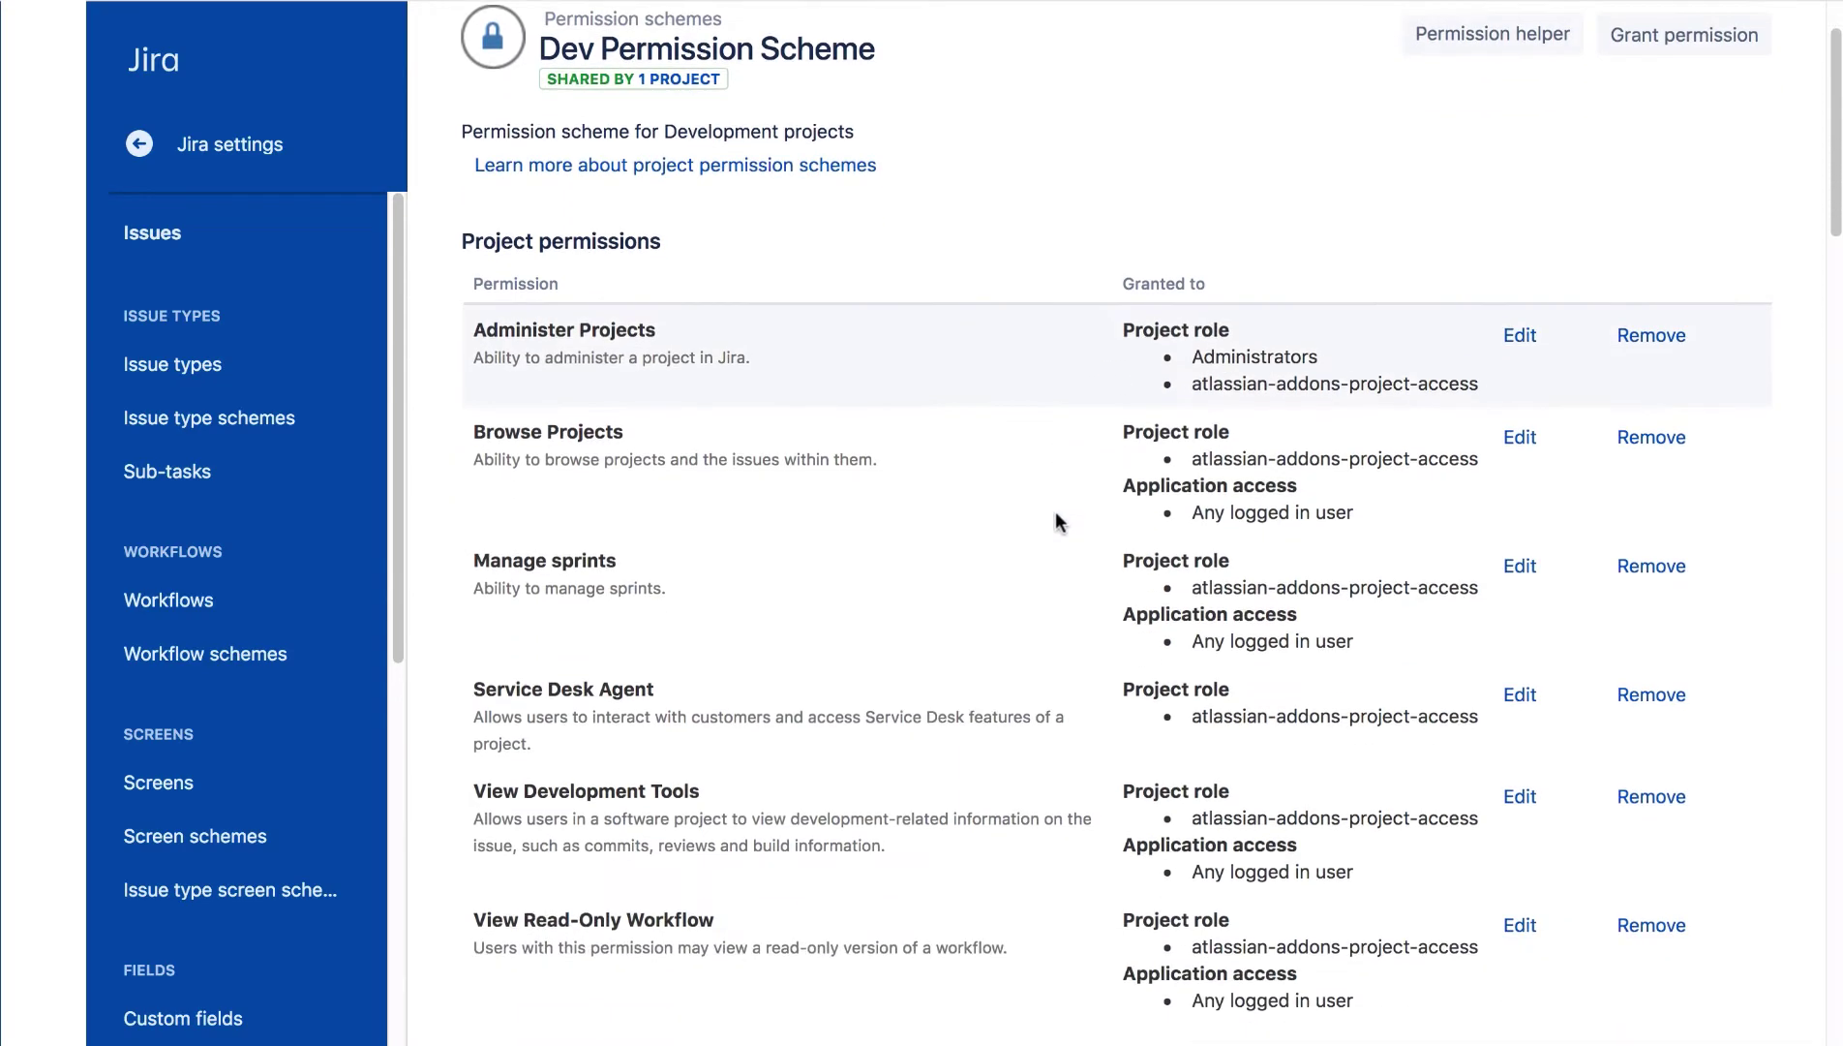
pyautogui.scroll(-8, 1055, 513)
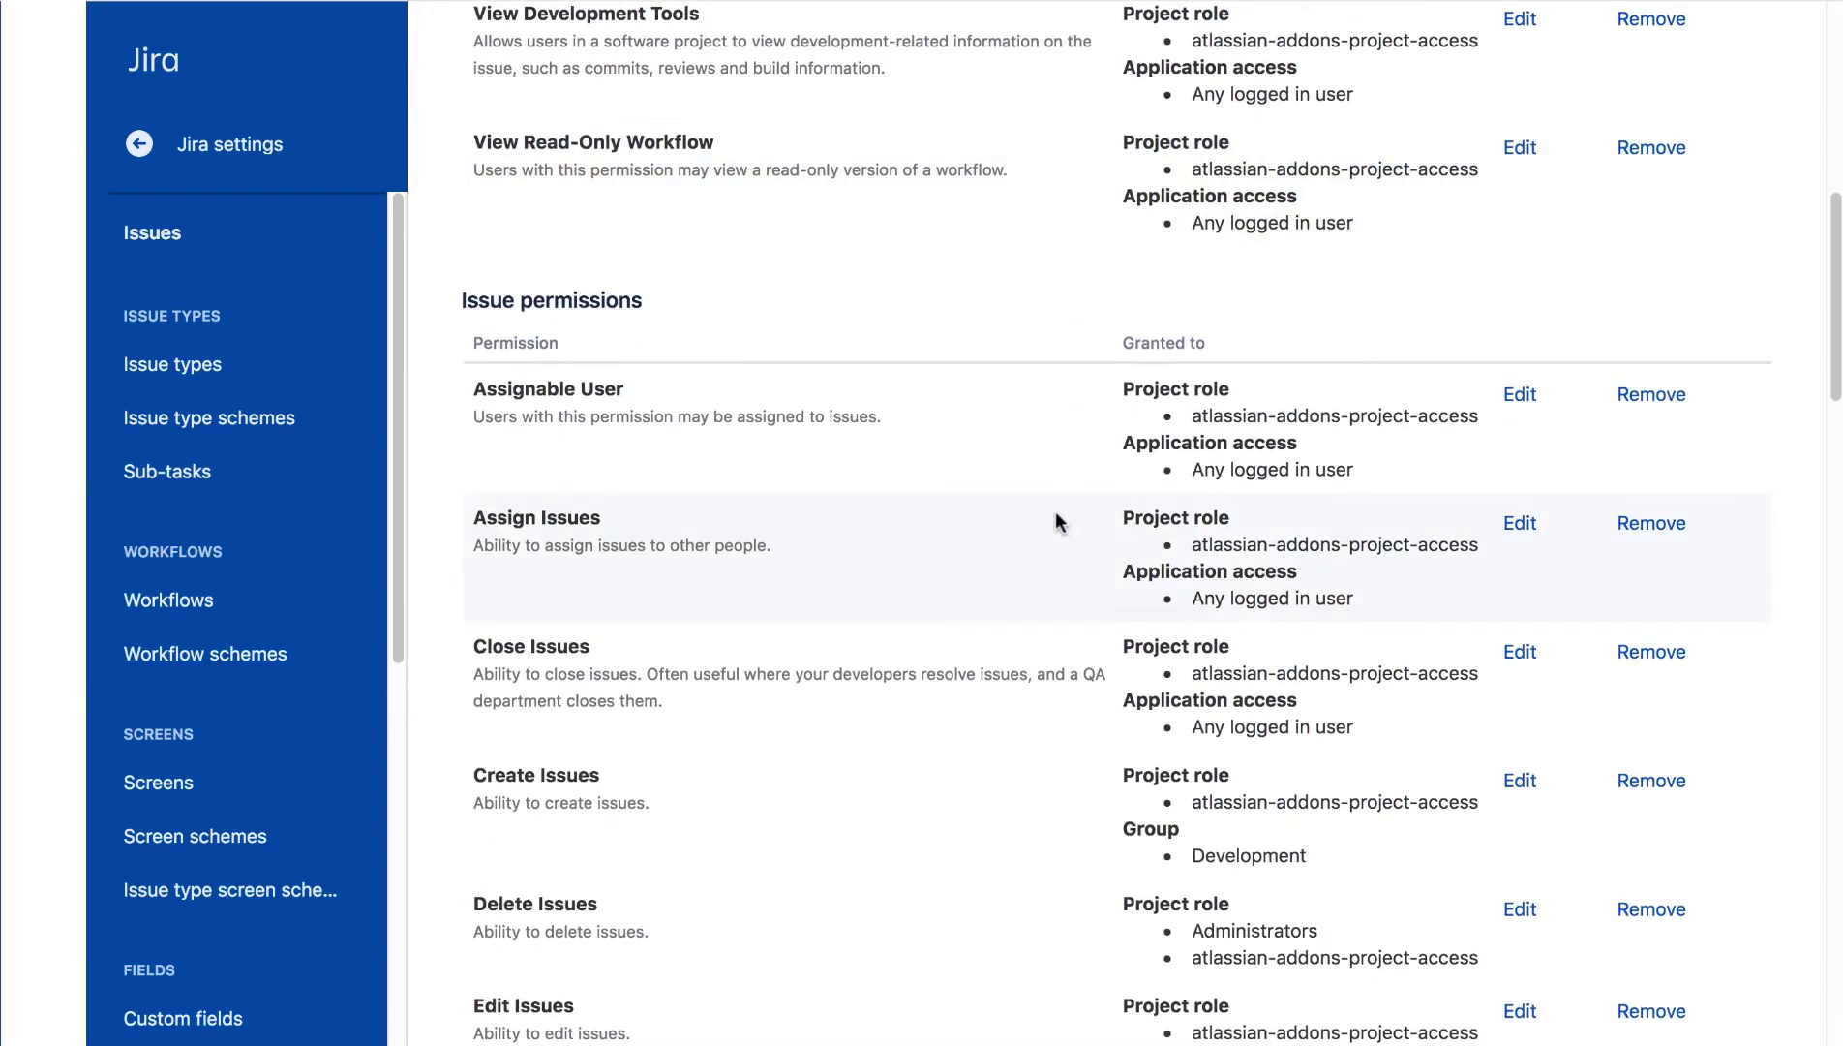
pyautogui.scroll(-2, 1056, 513)
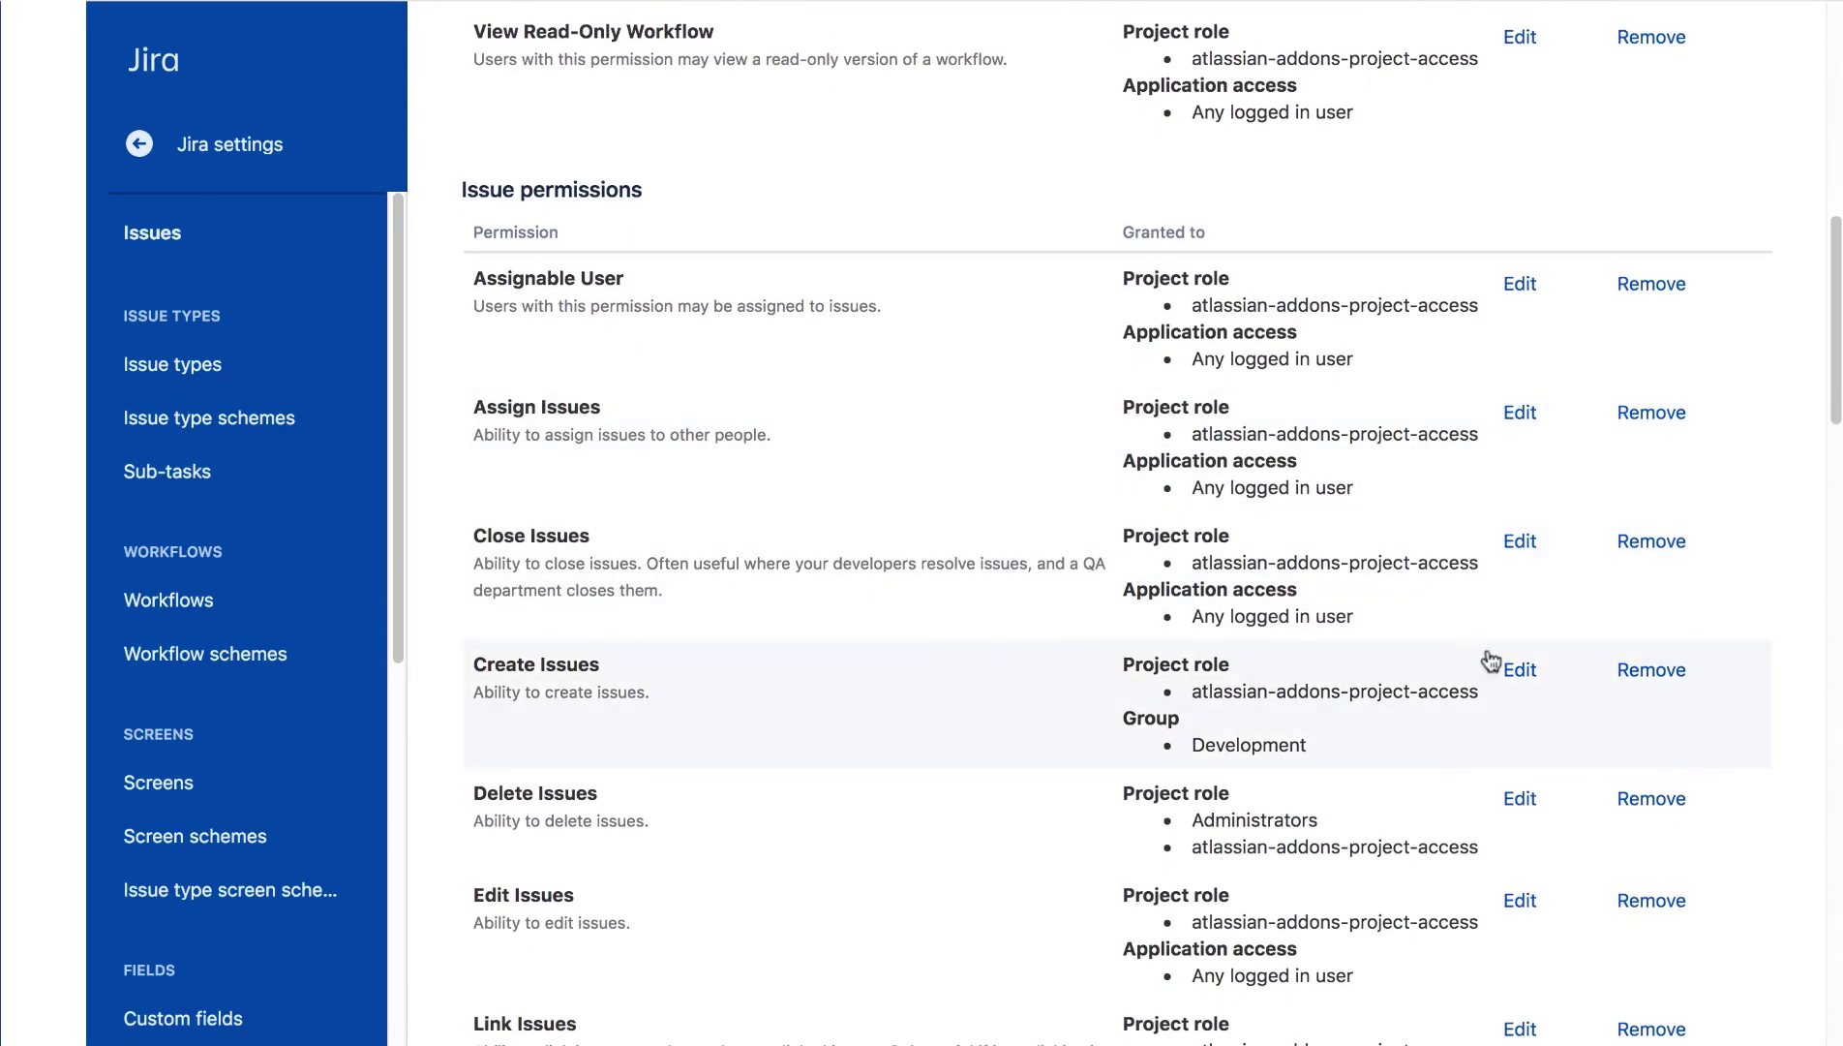
pyautogui.click(1517, 668)
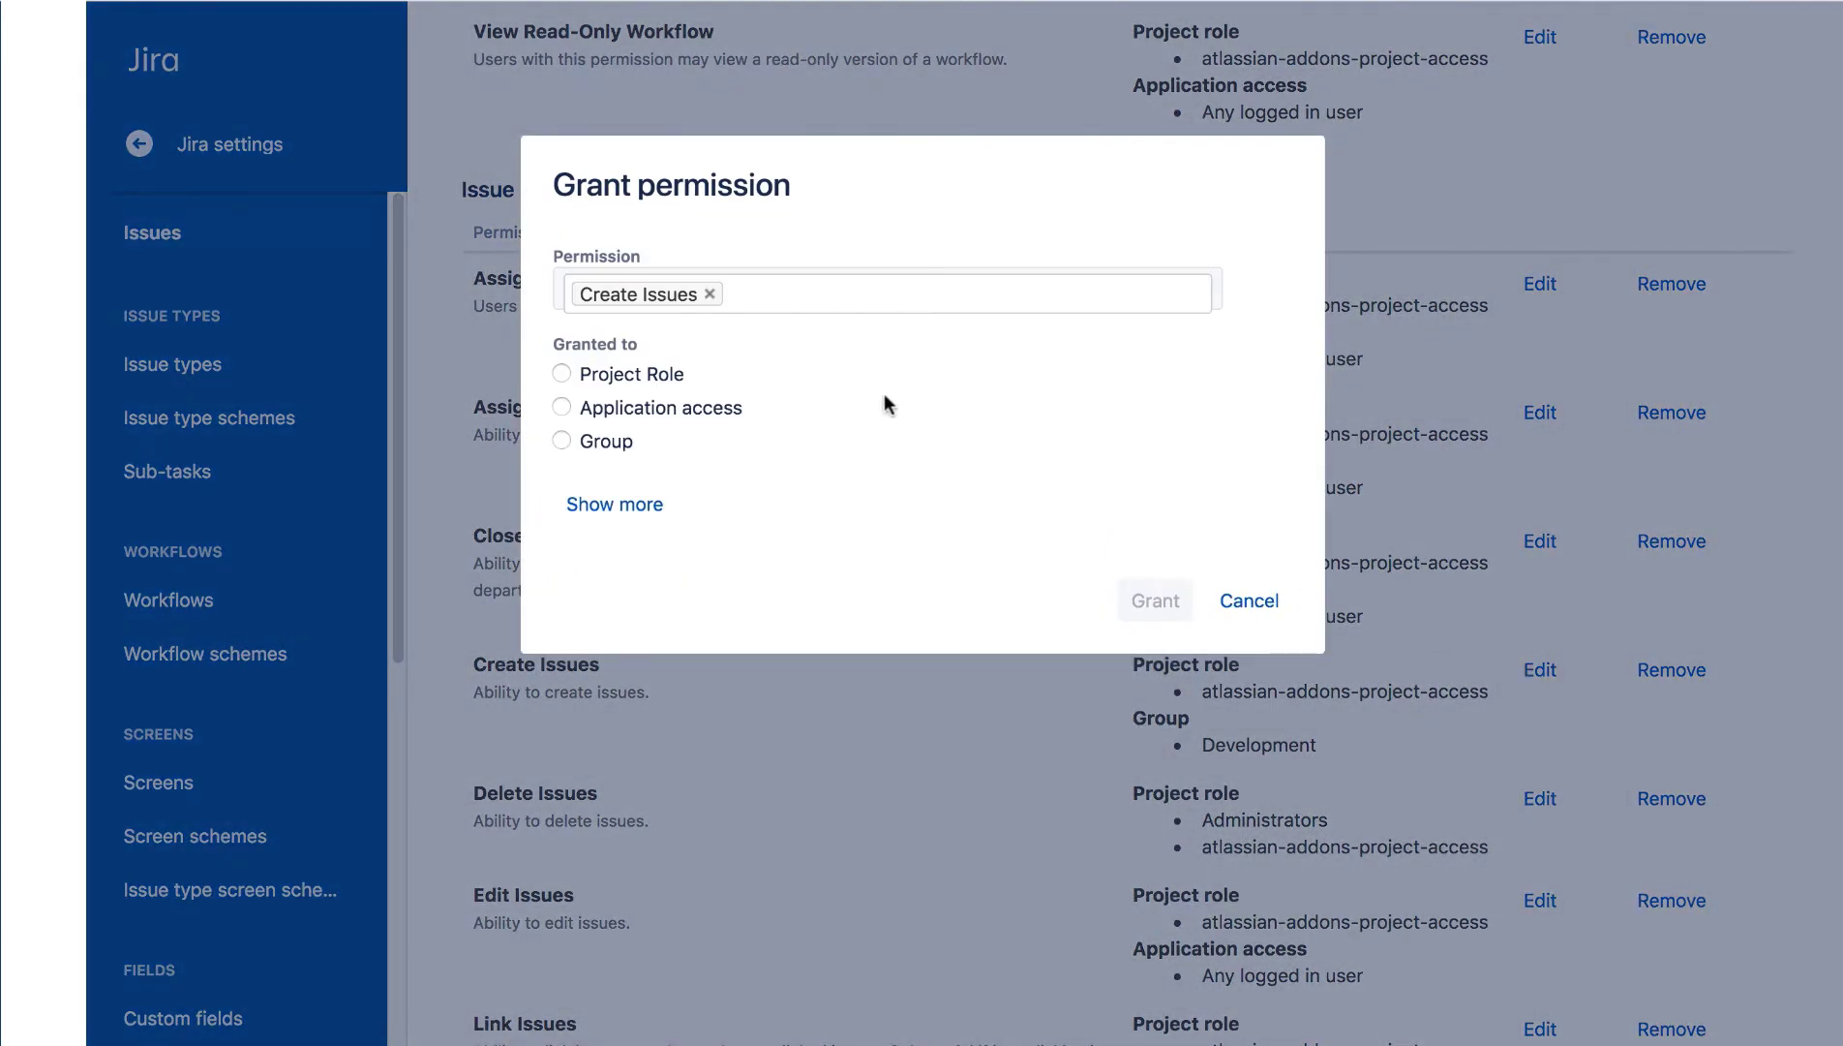
pyautogui.click(560, 375)
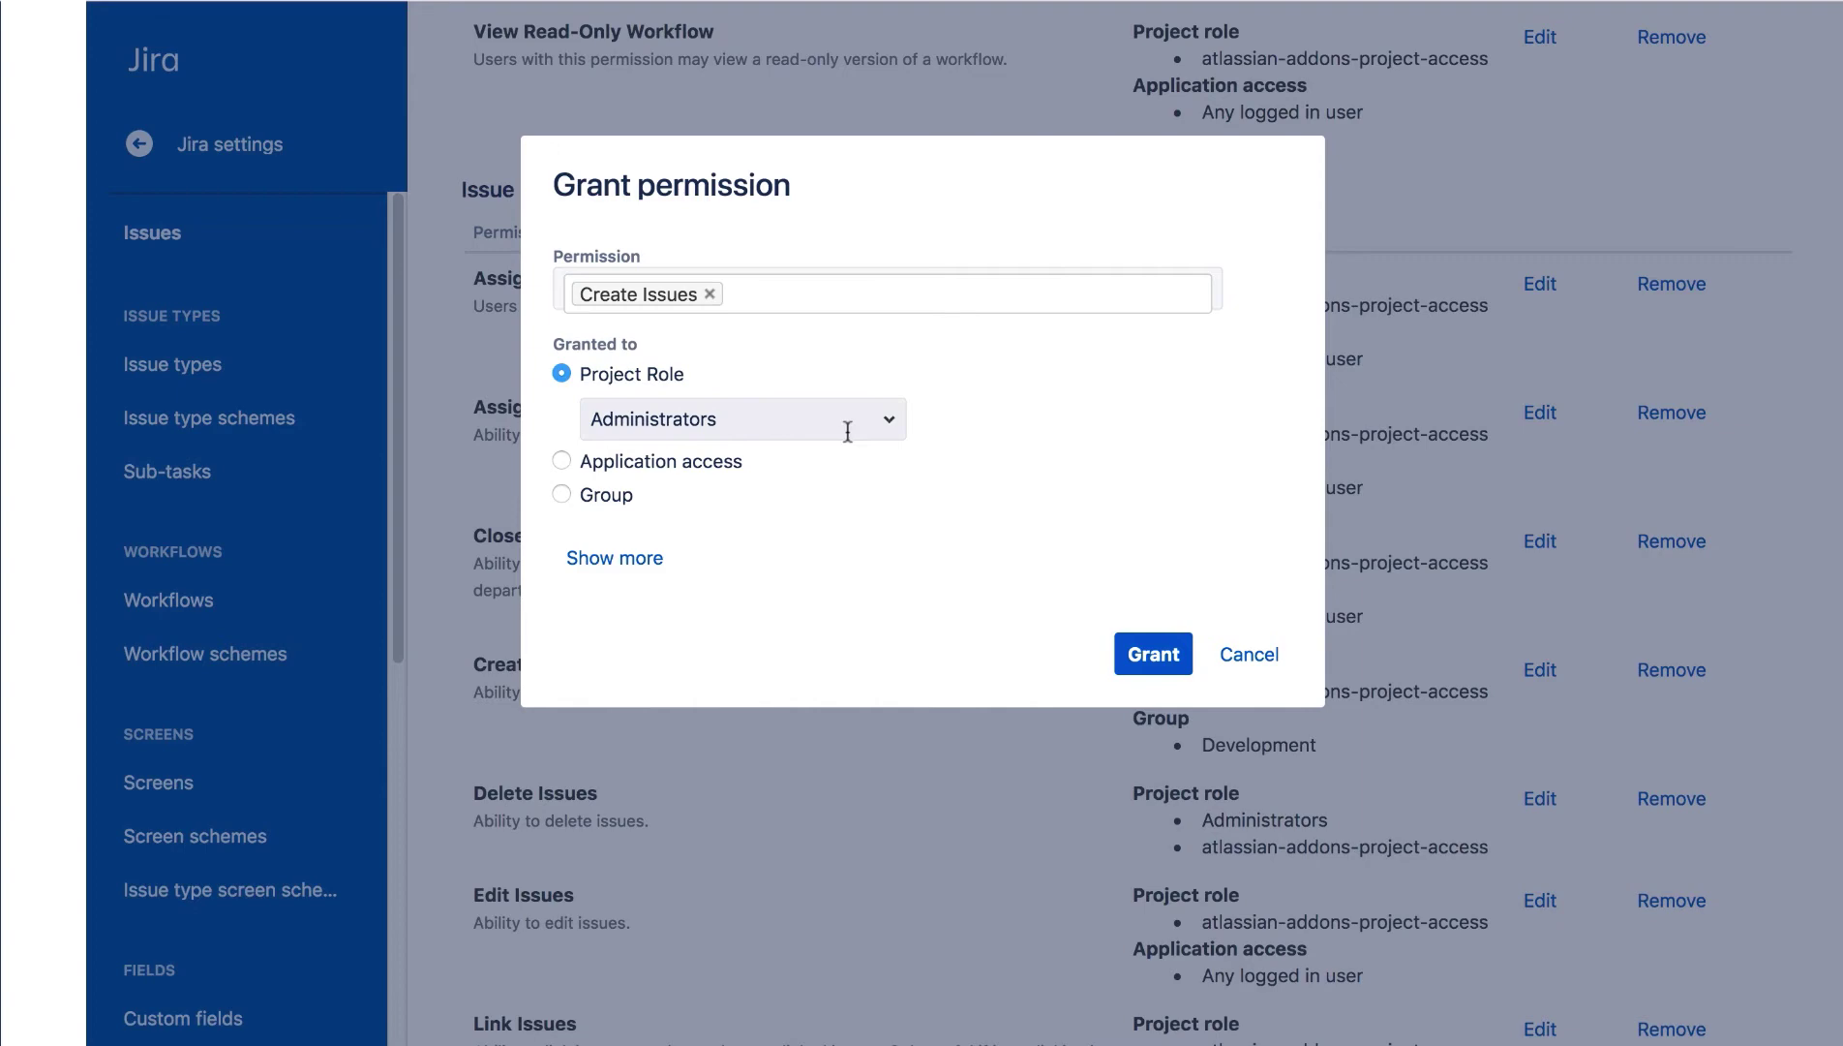
pyautogui.click(885, 430)
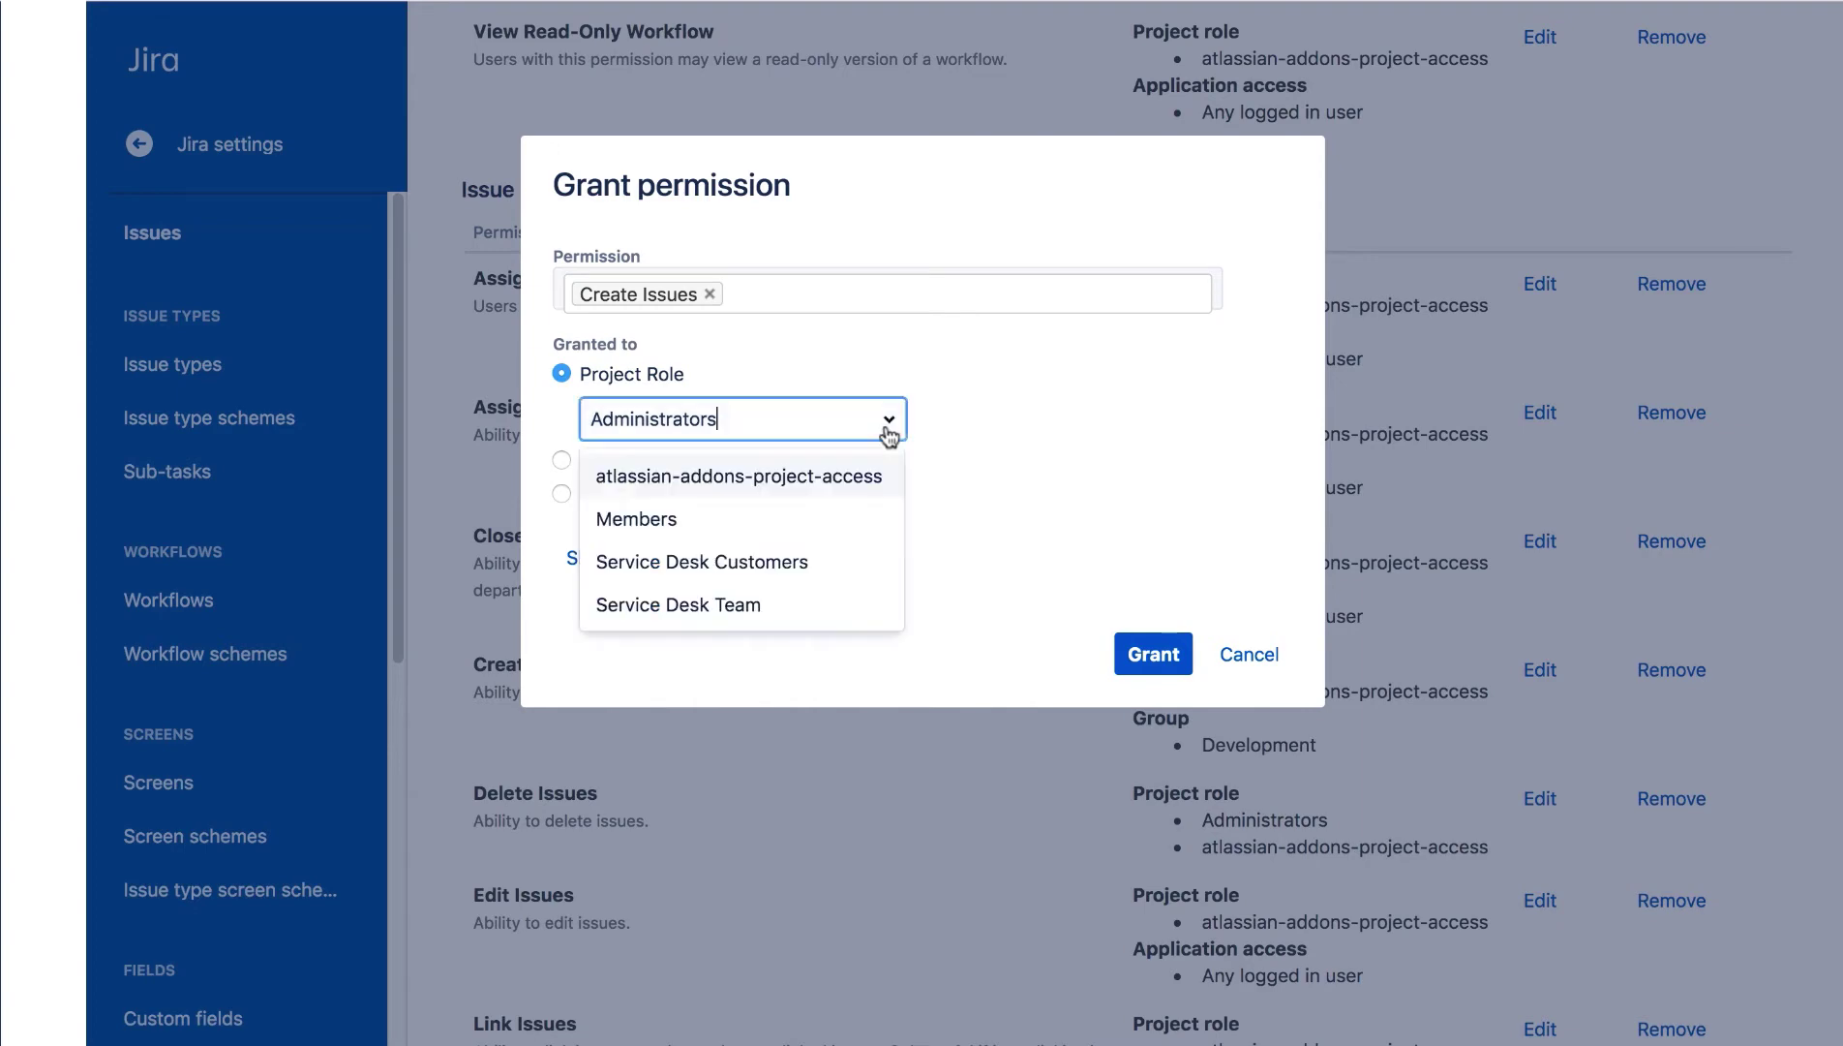
pyautogui.click(872, 522)
pyautogui.click(1153, 653)
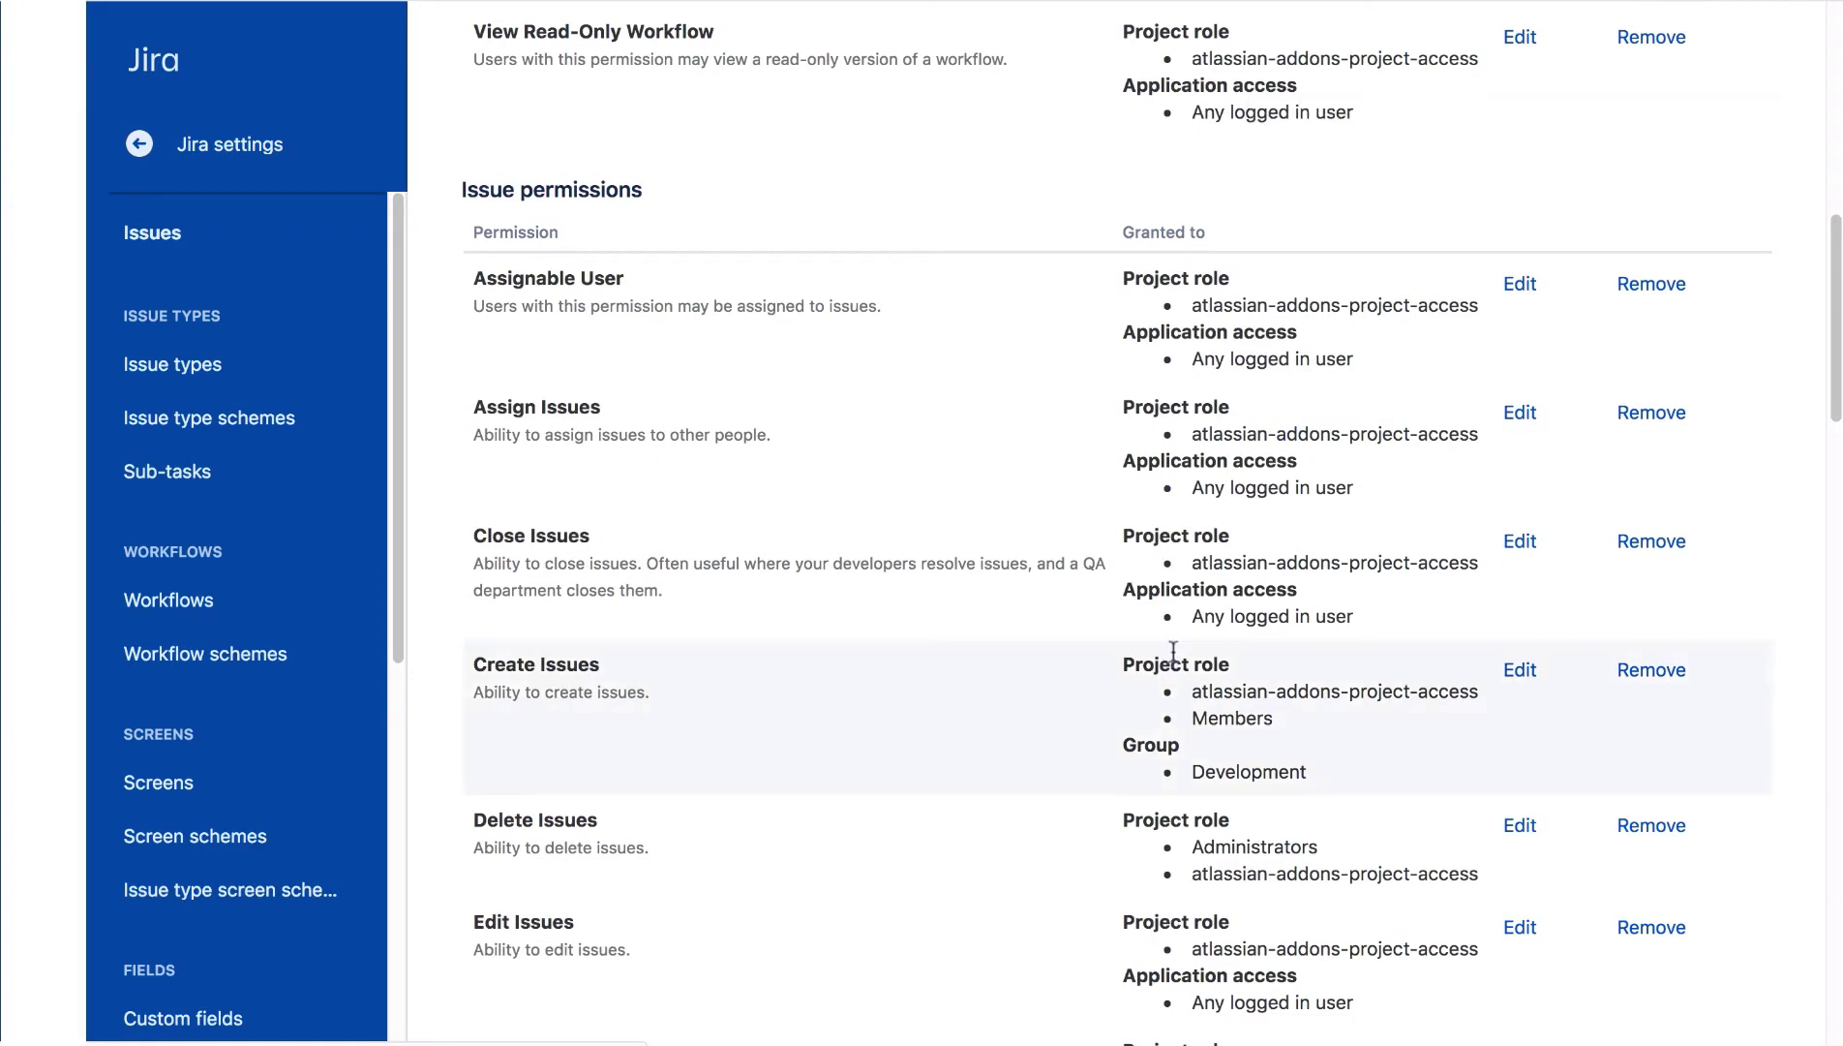
# Step: Remove the Development group's grant from the Create Issues permission
pyautogui.click(1660, 673)
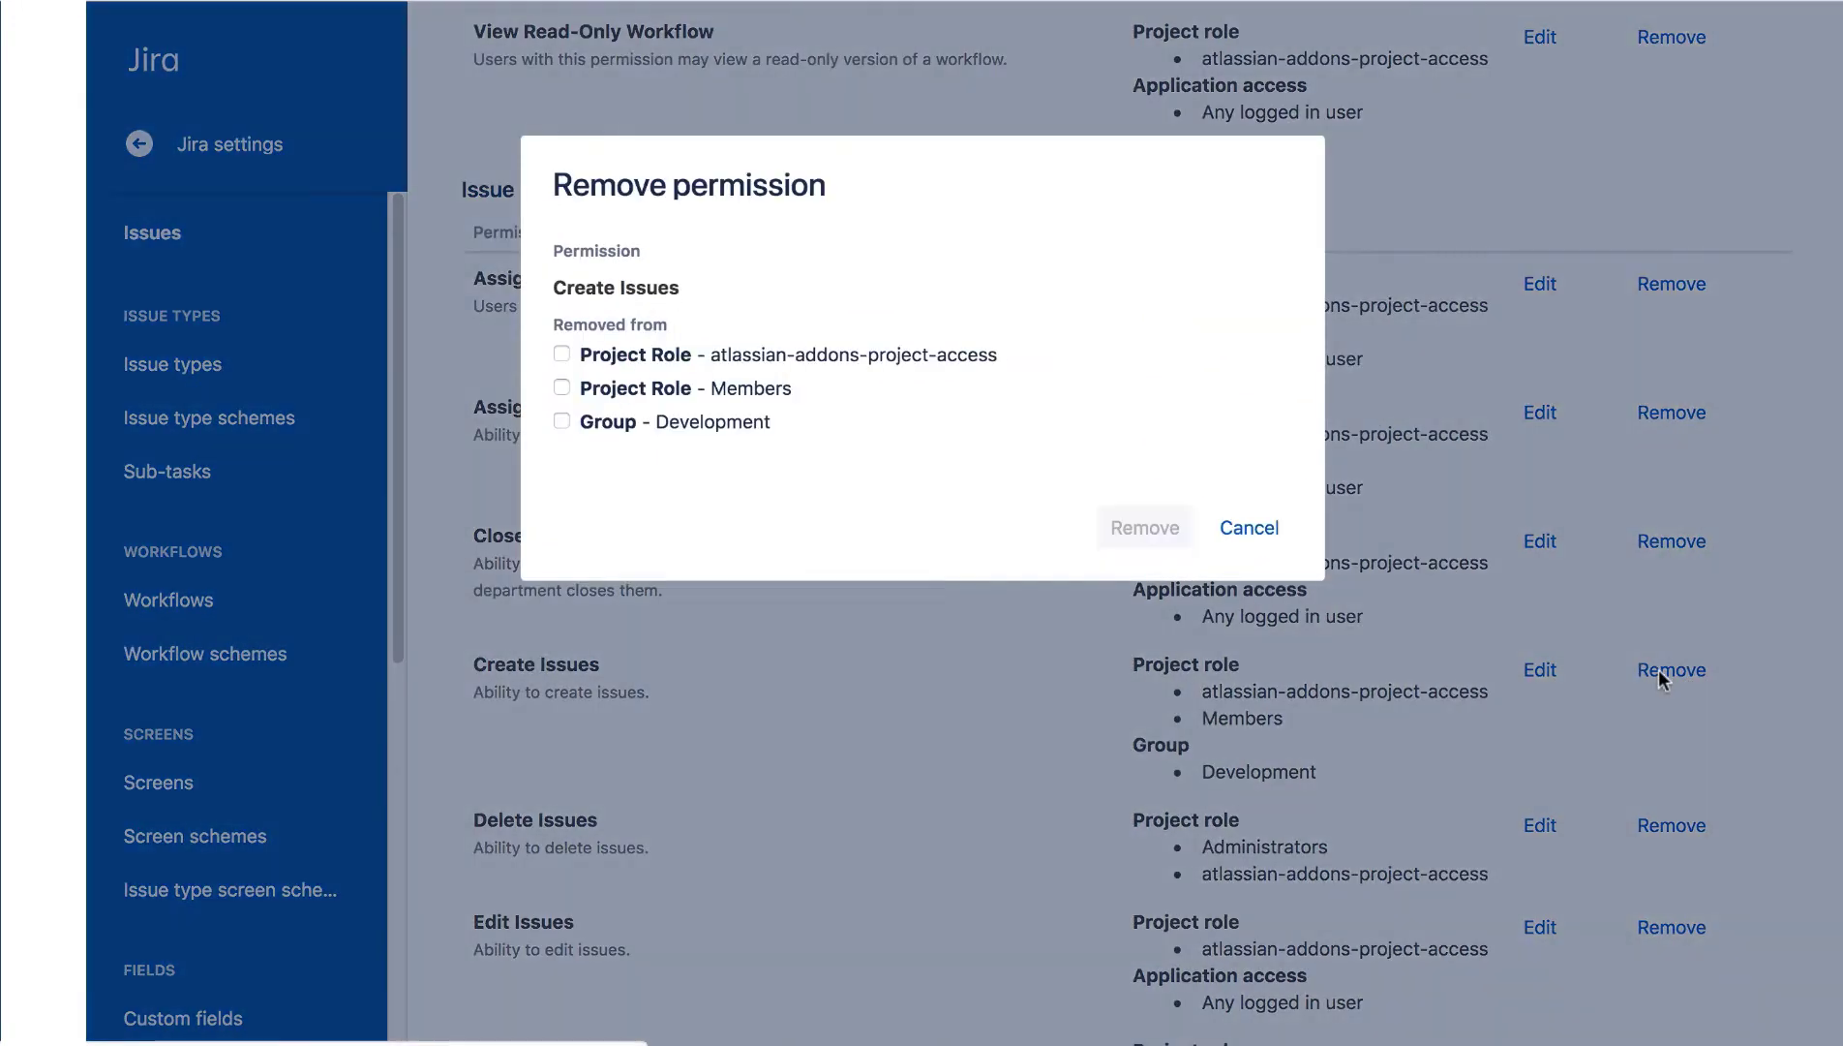
pyautogui.click(561, 422)
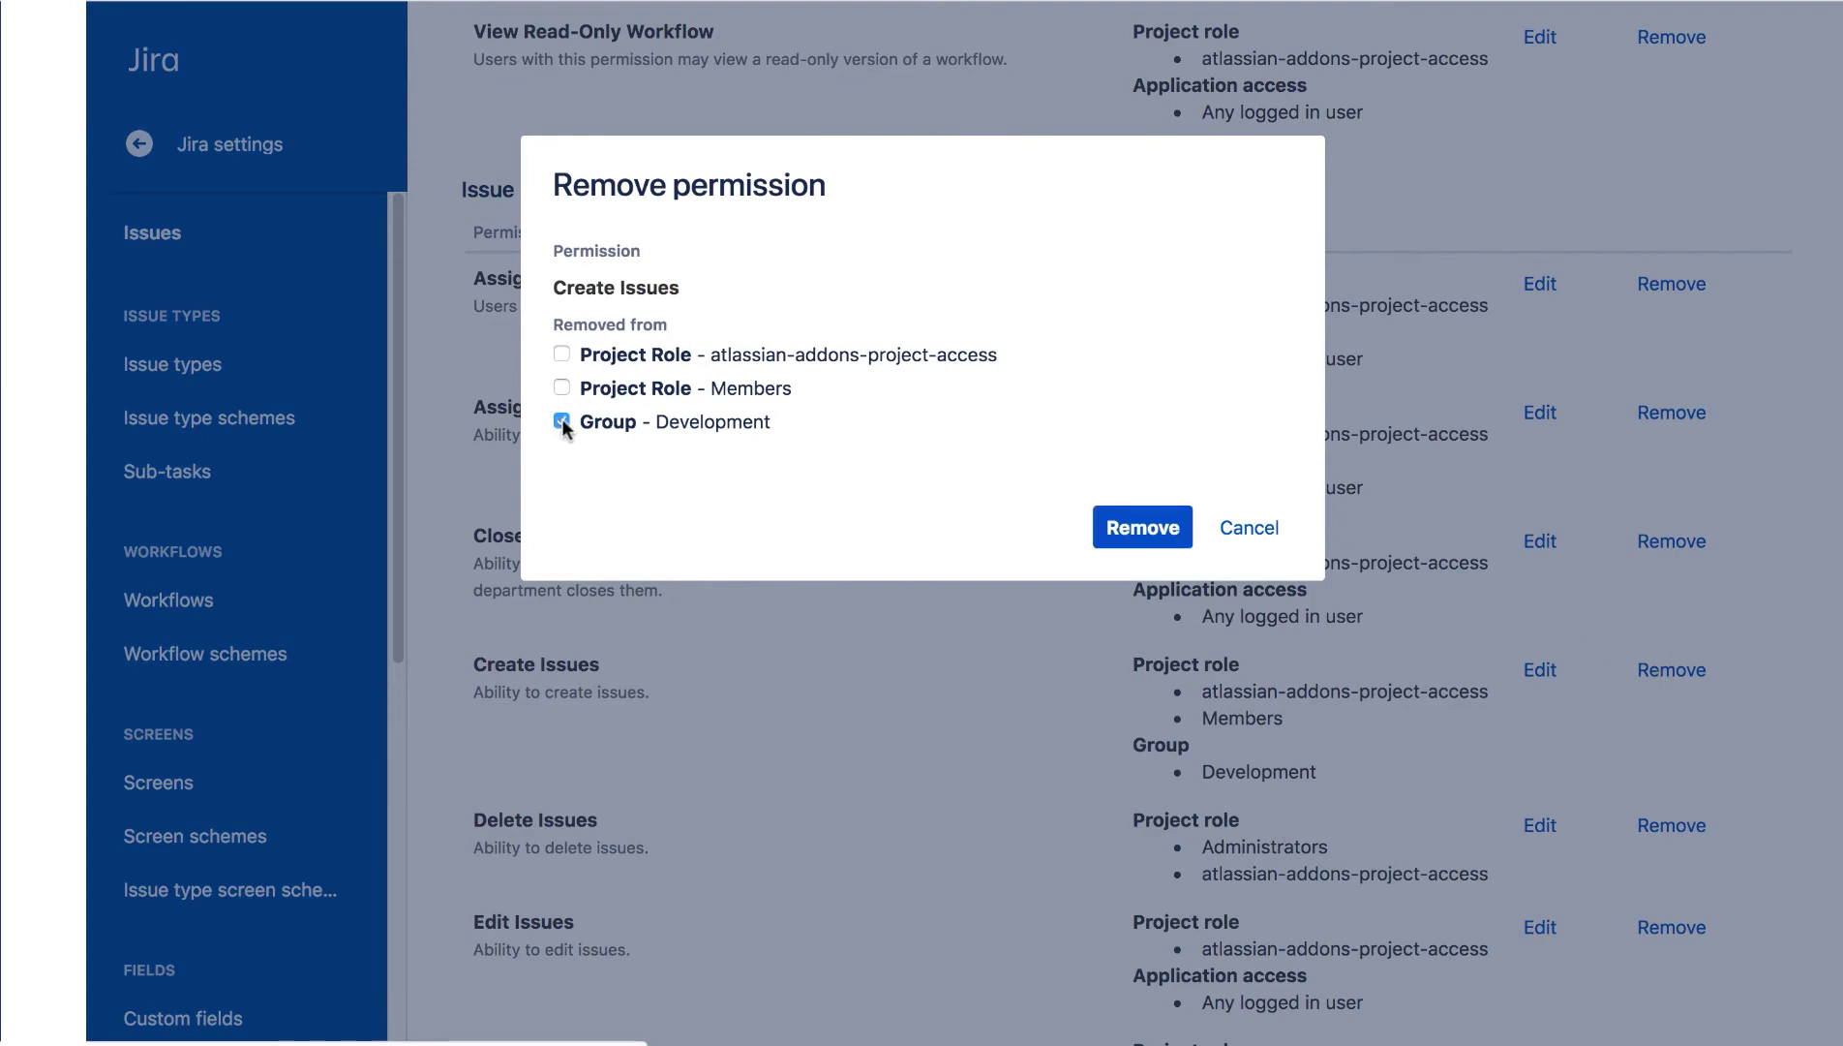
pyautogui.click(1140, 529)
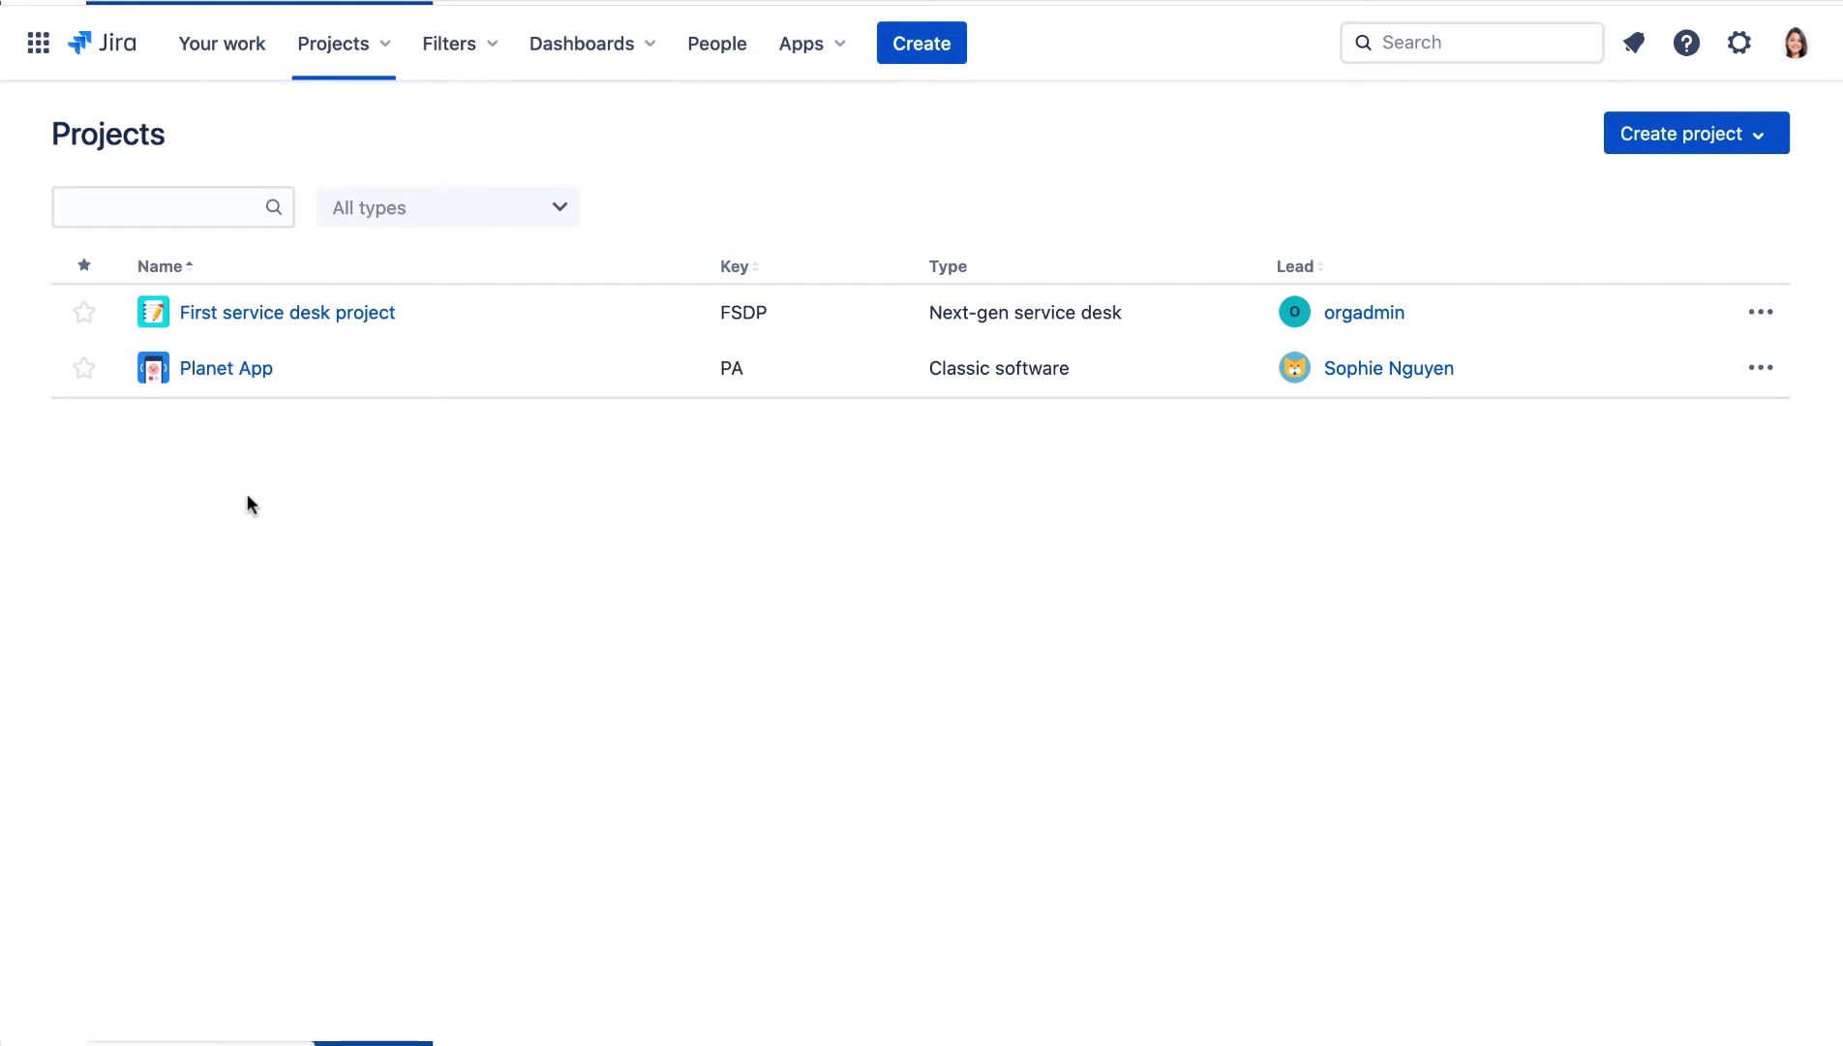
# Step: Go to the People page in the Planet App project settings
pyautogui.click(244, 368)
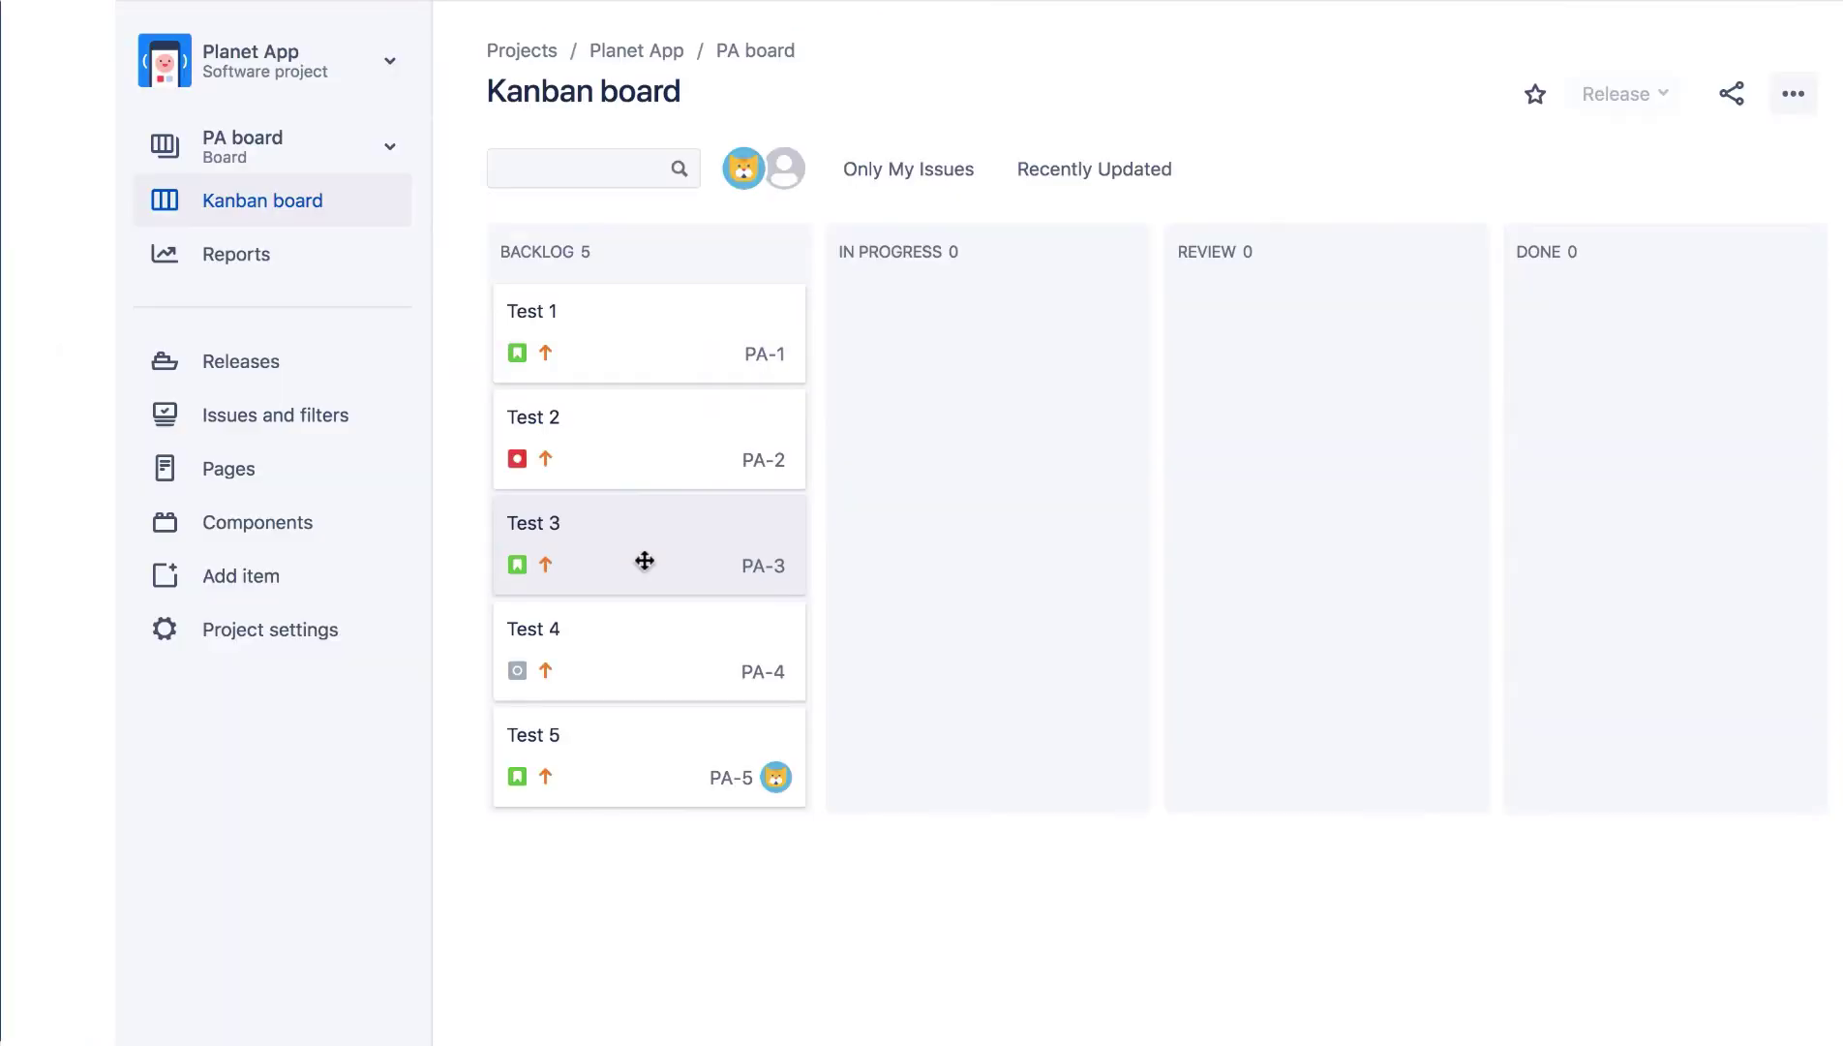
pyautogui.click(254, 639)
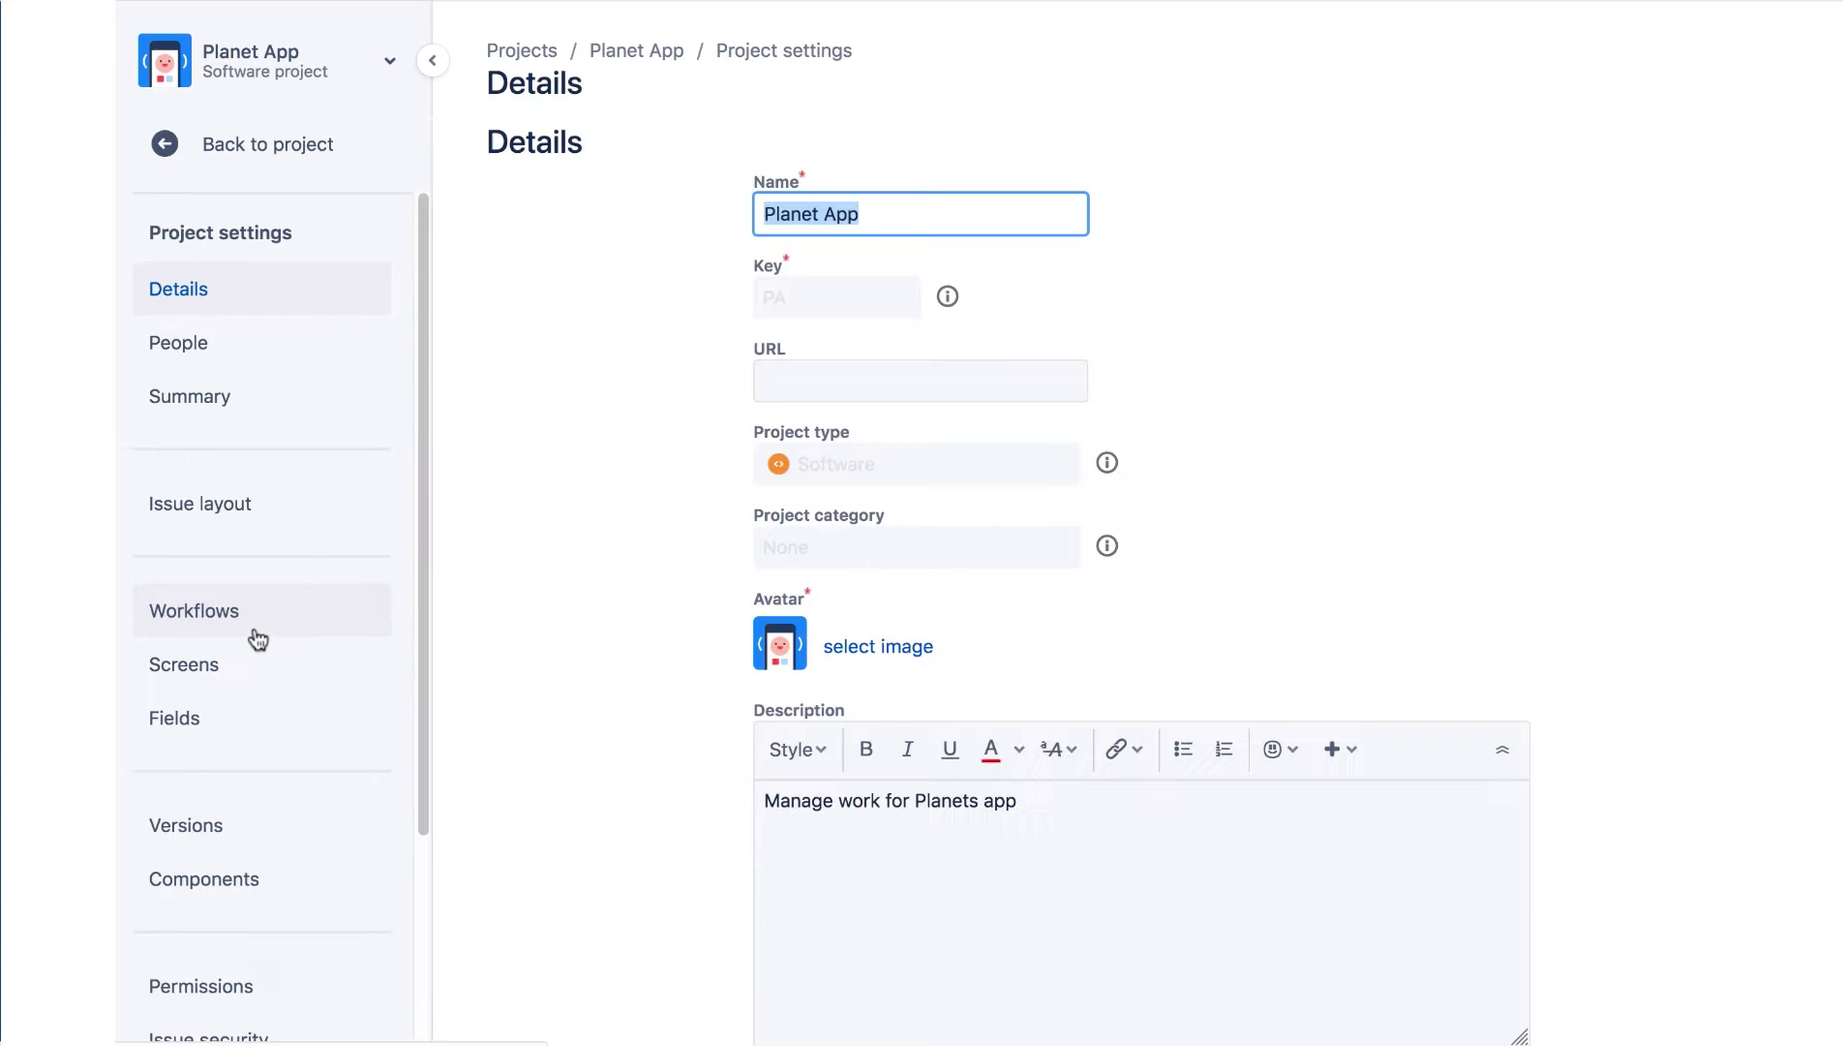
pyautogui.click(257, 345)
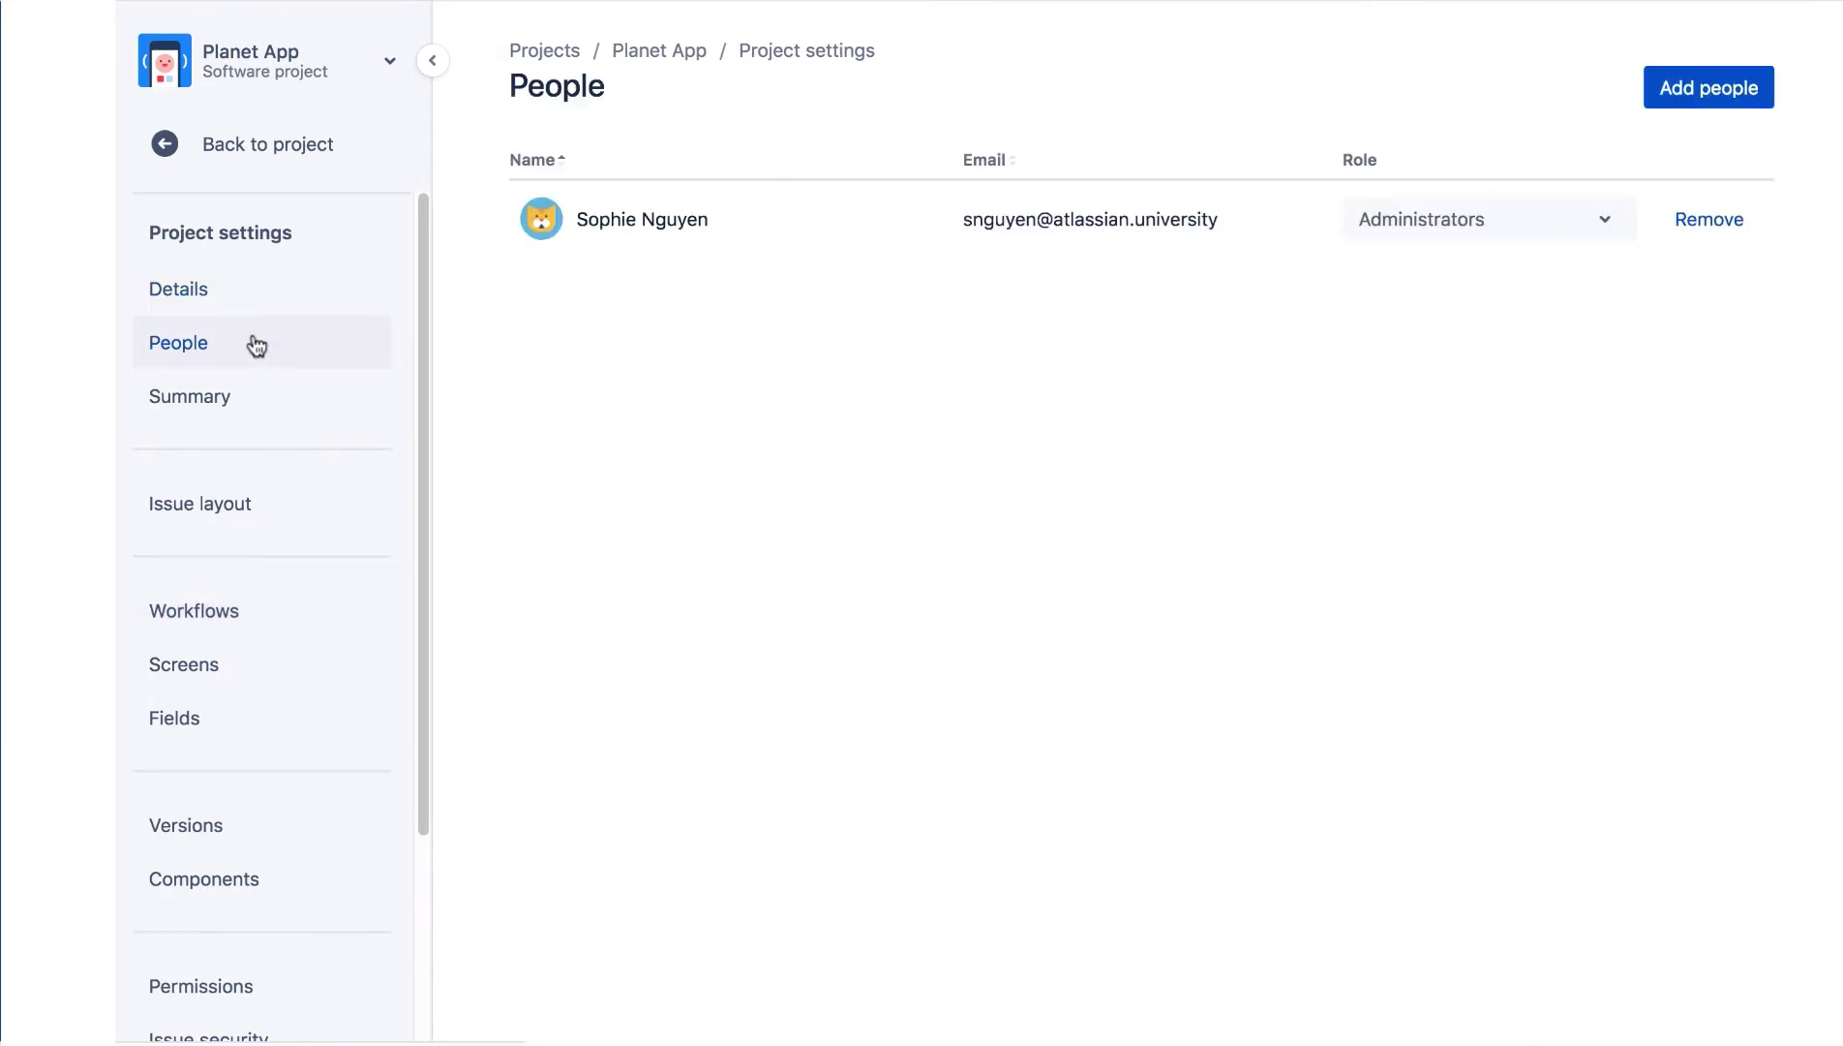
# Step: Add the two users to Planet App with the Members role
pyautogui.click(1706, 110)
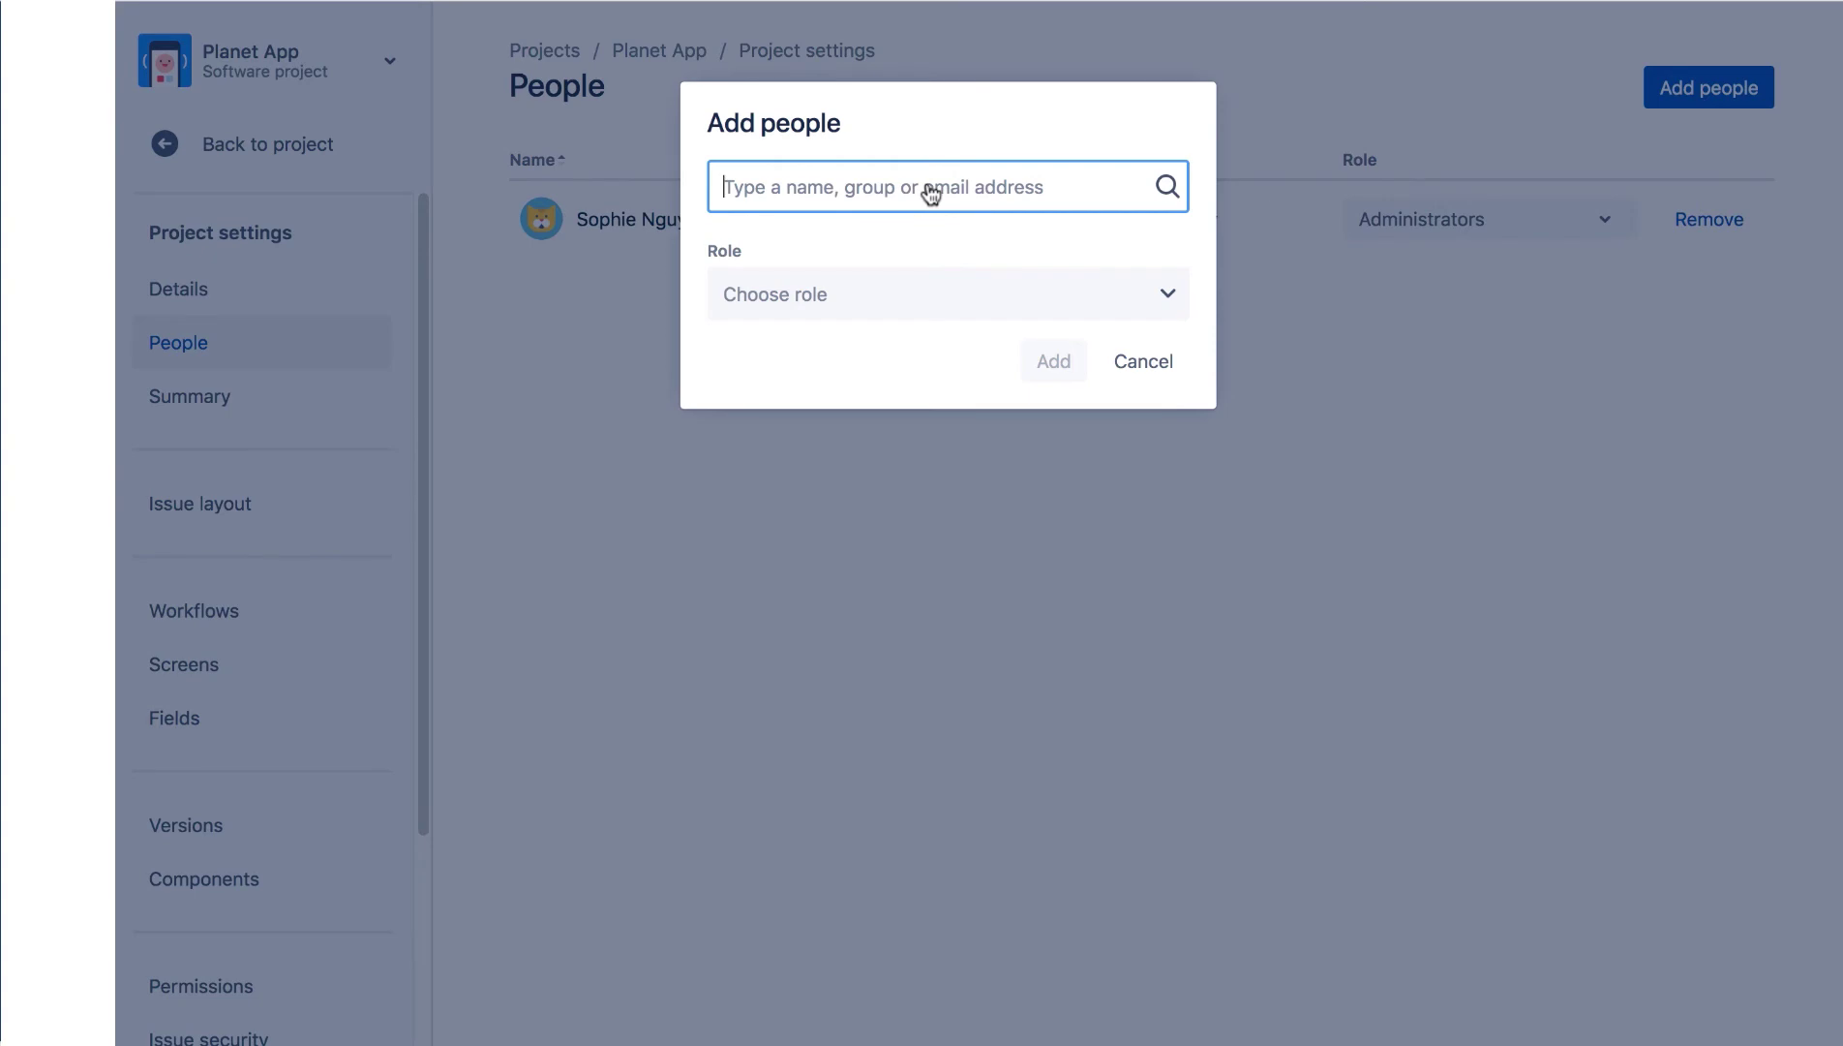
pyautogui.write('luis')
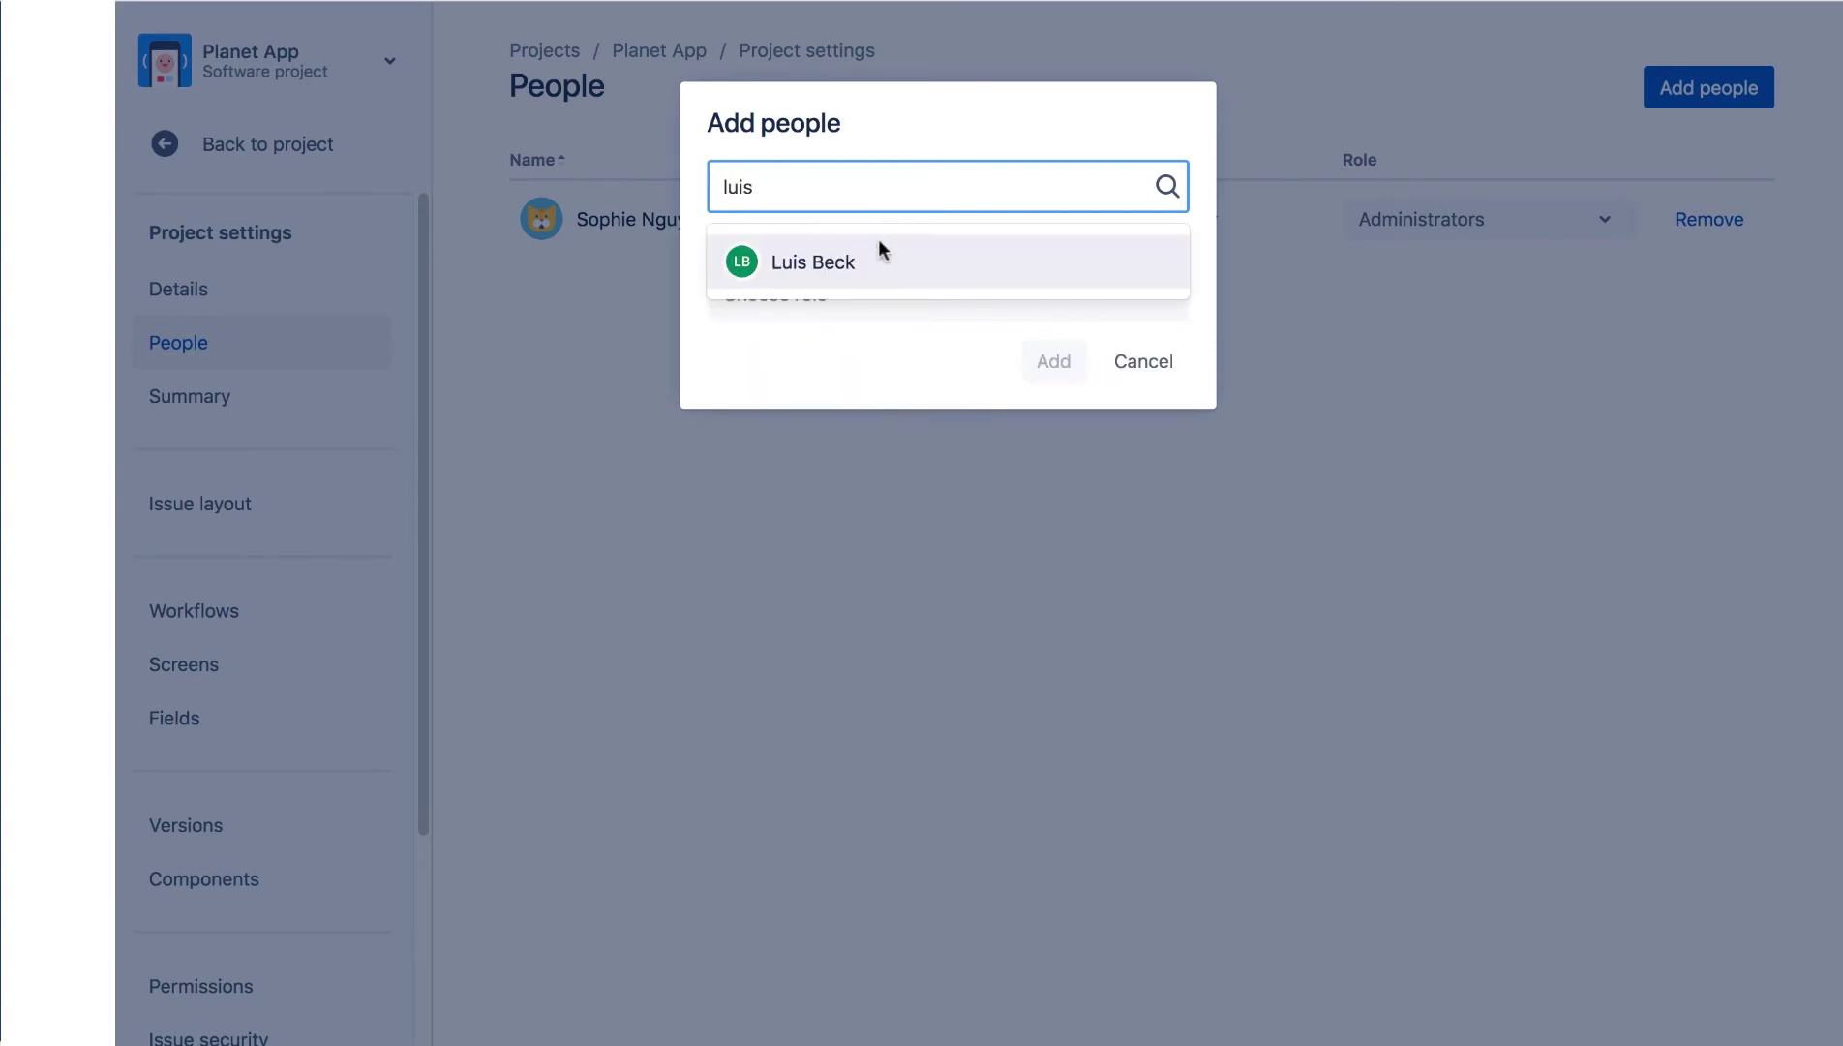
pyautogui.click(877, 252)
pyautogui.write('soph')
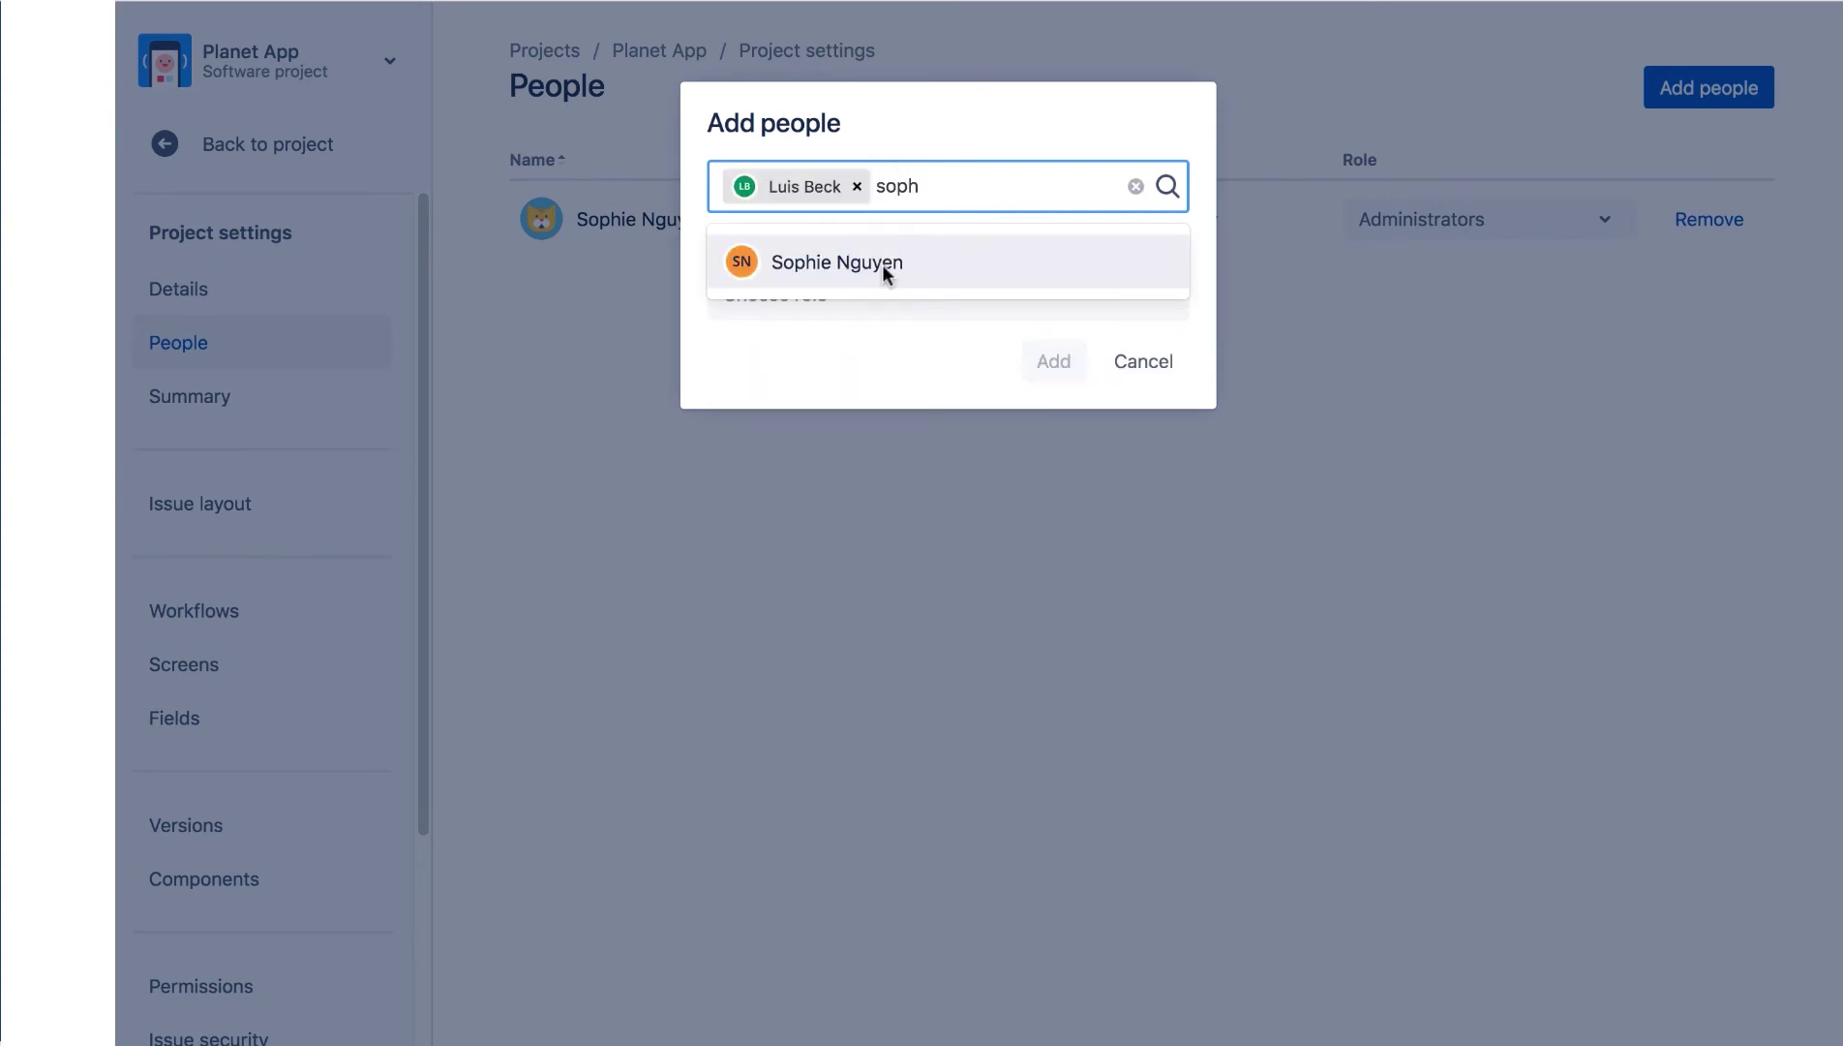
pyautogui.click(881, 265)
pyautogui.click(885, 294)
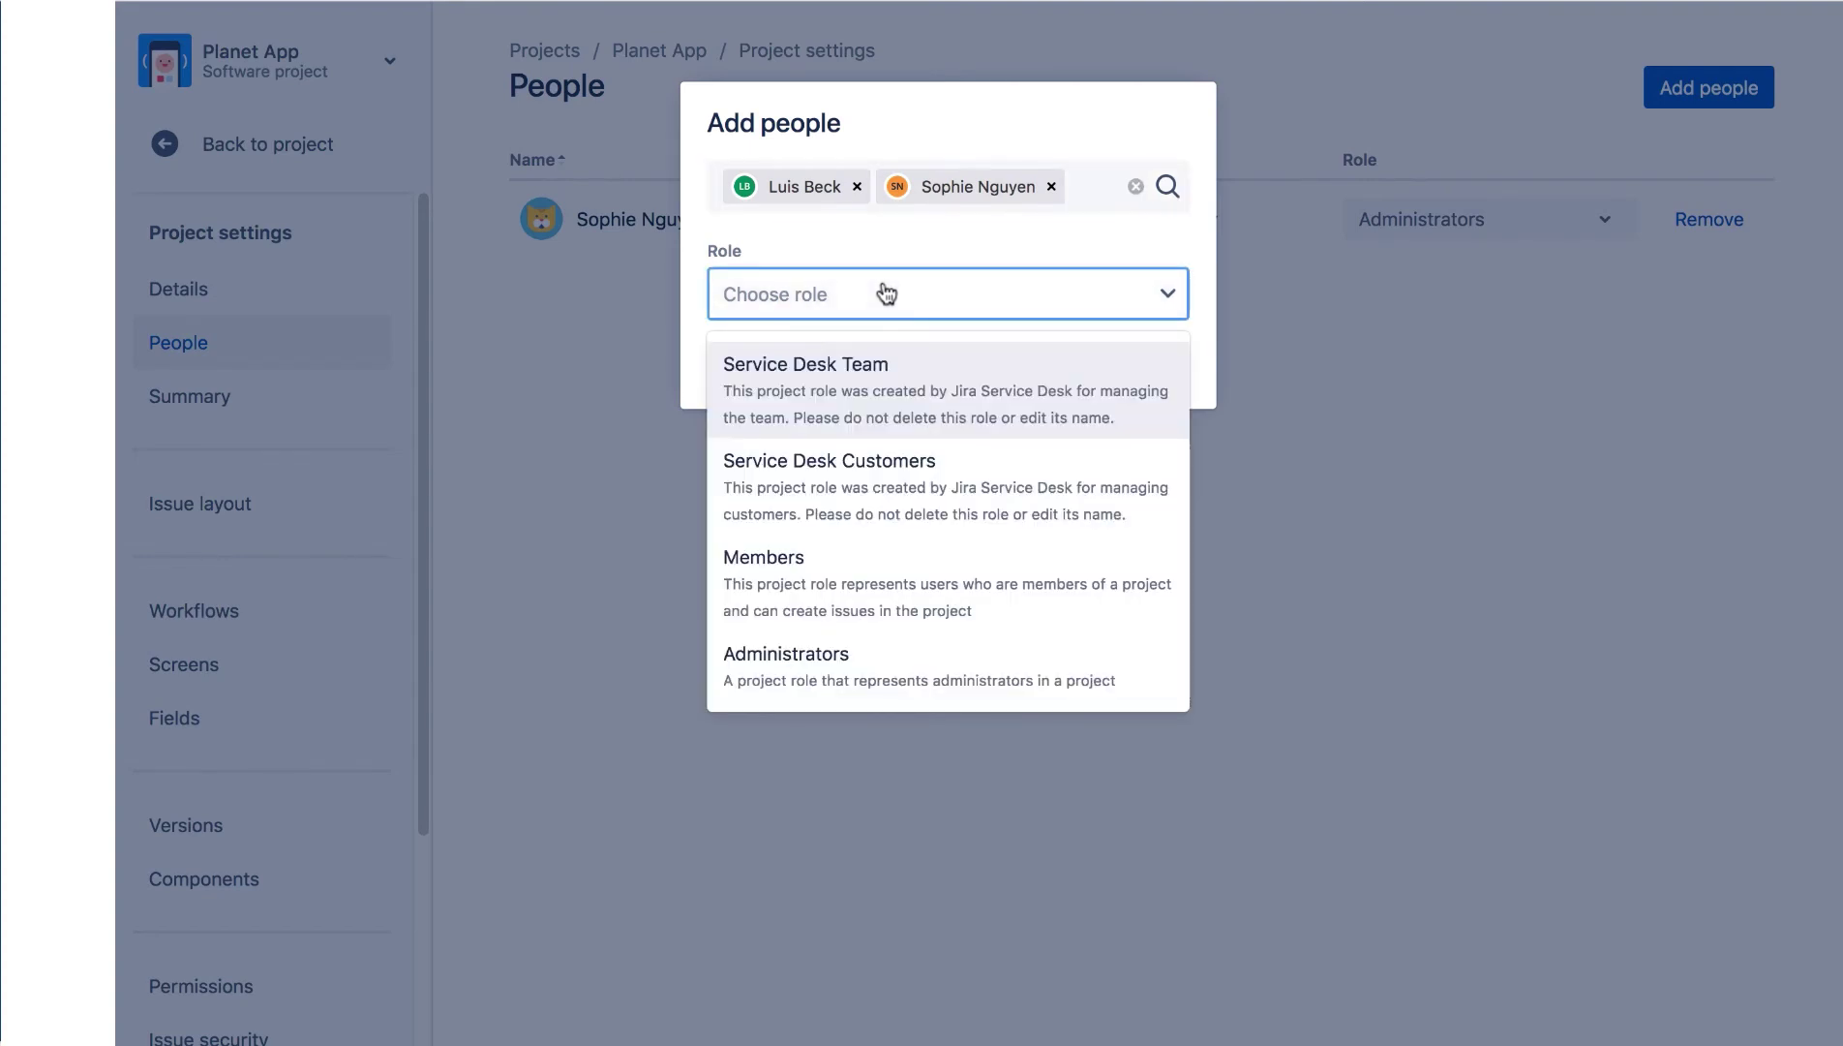
pyautogui.click(896, 575)
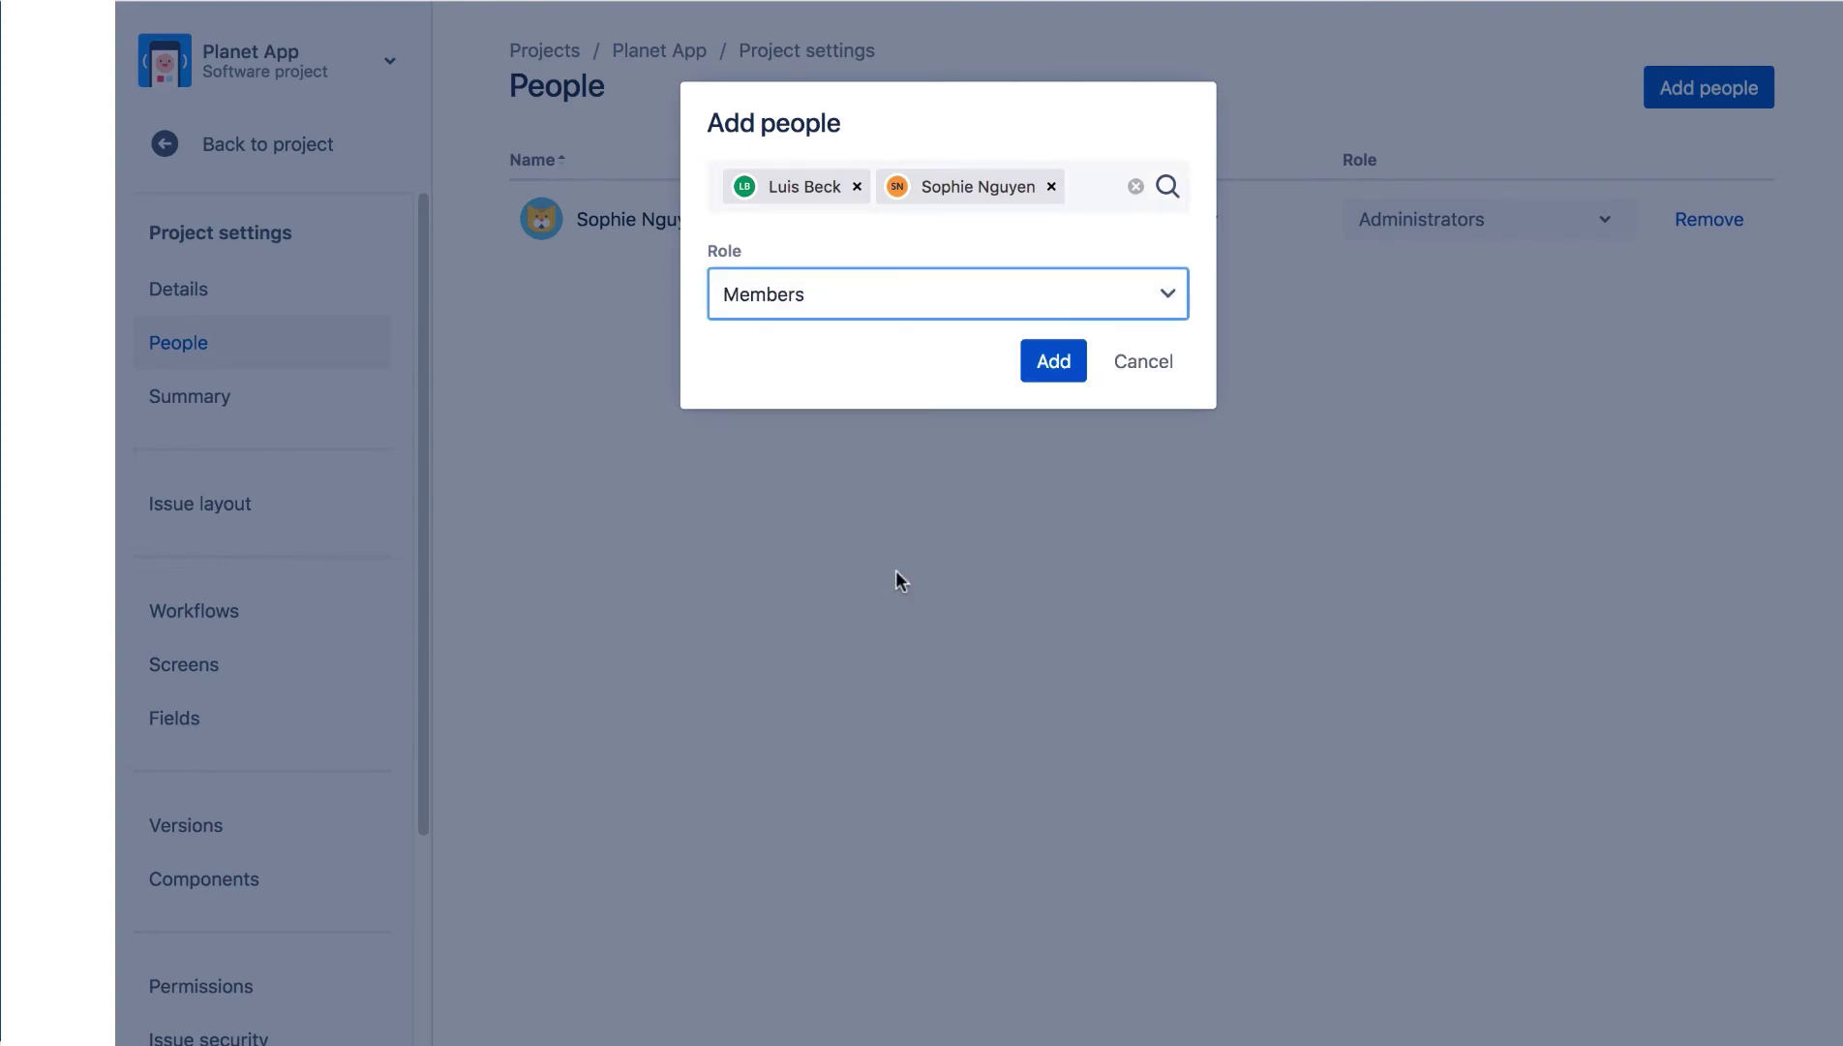
pyautogui.click(1063, 365)
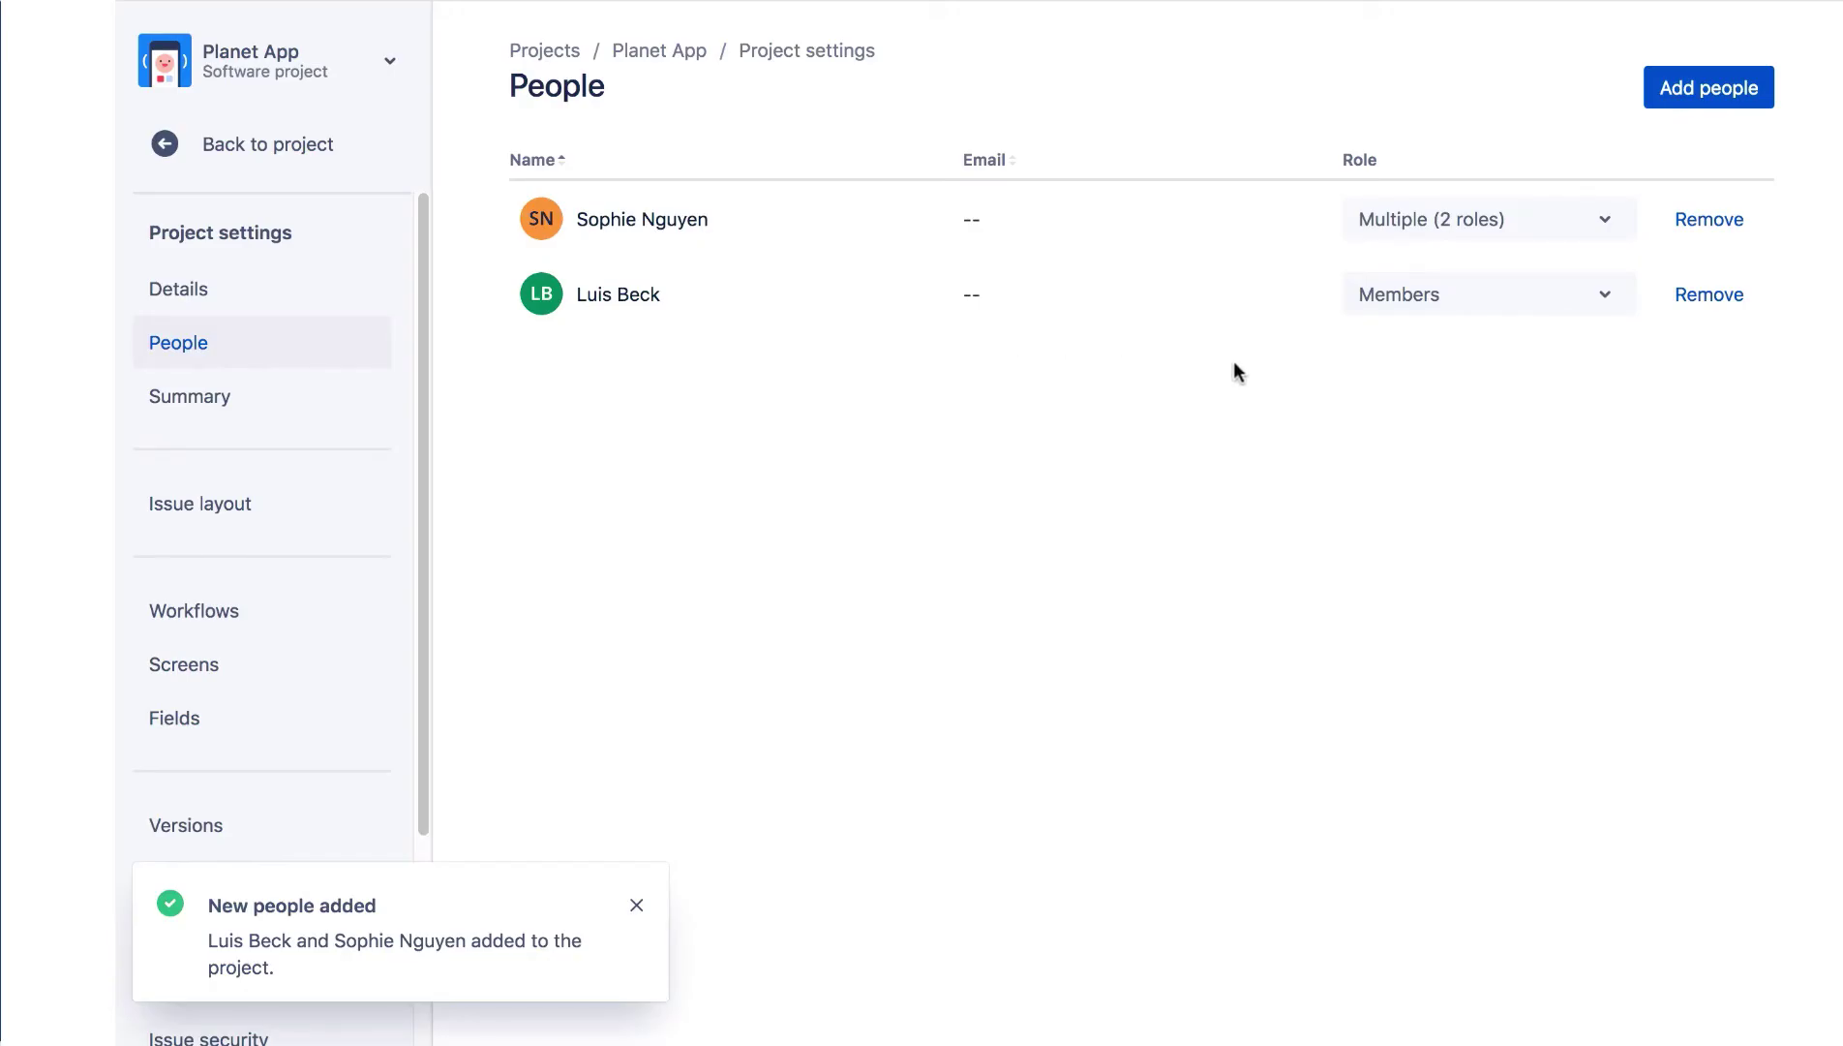
# Step: Give the first new person both the Administrators and Members roles
pyautogui.click(1604, 222)
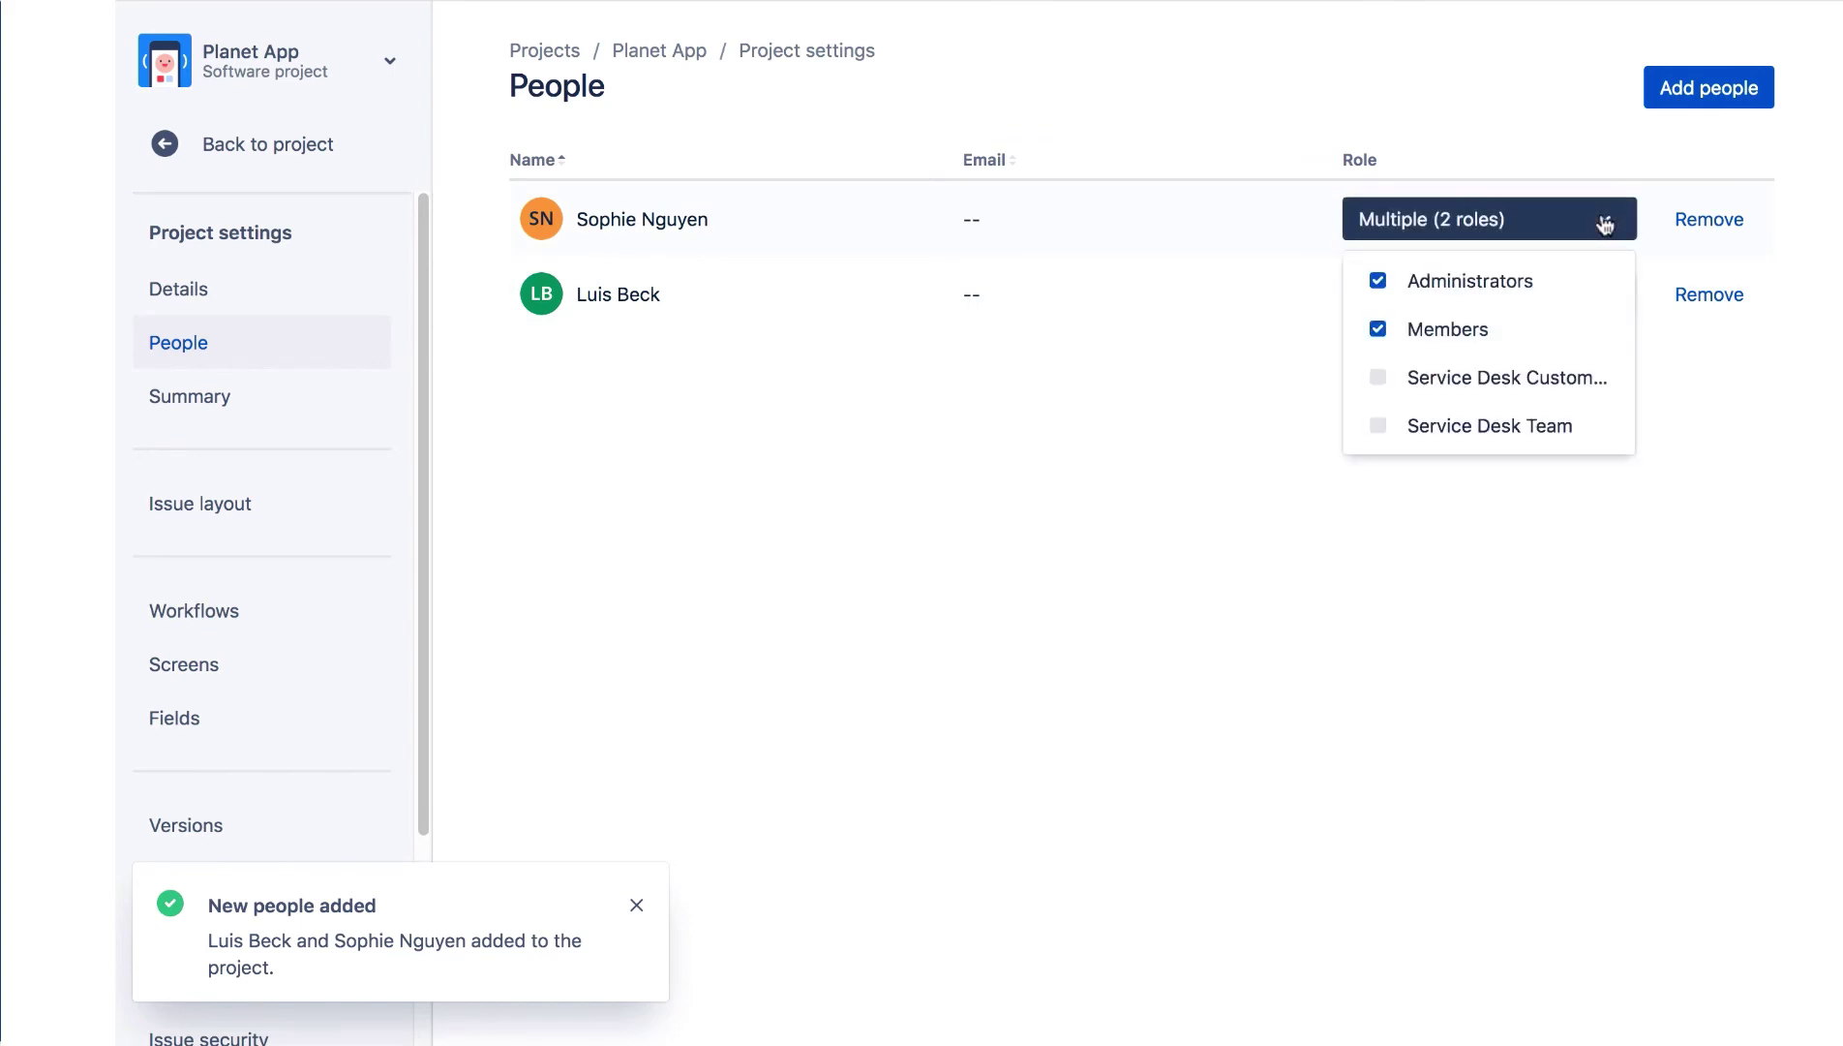
pyautogui.click(1557, 553)
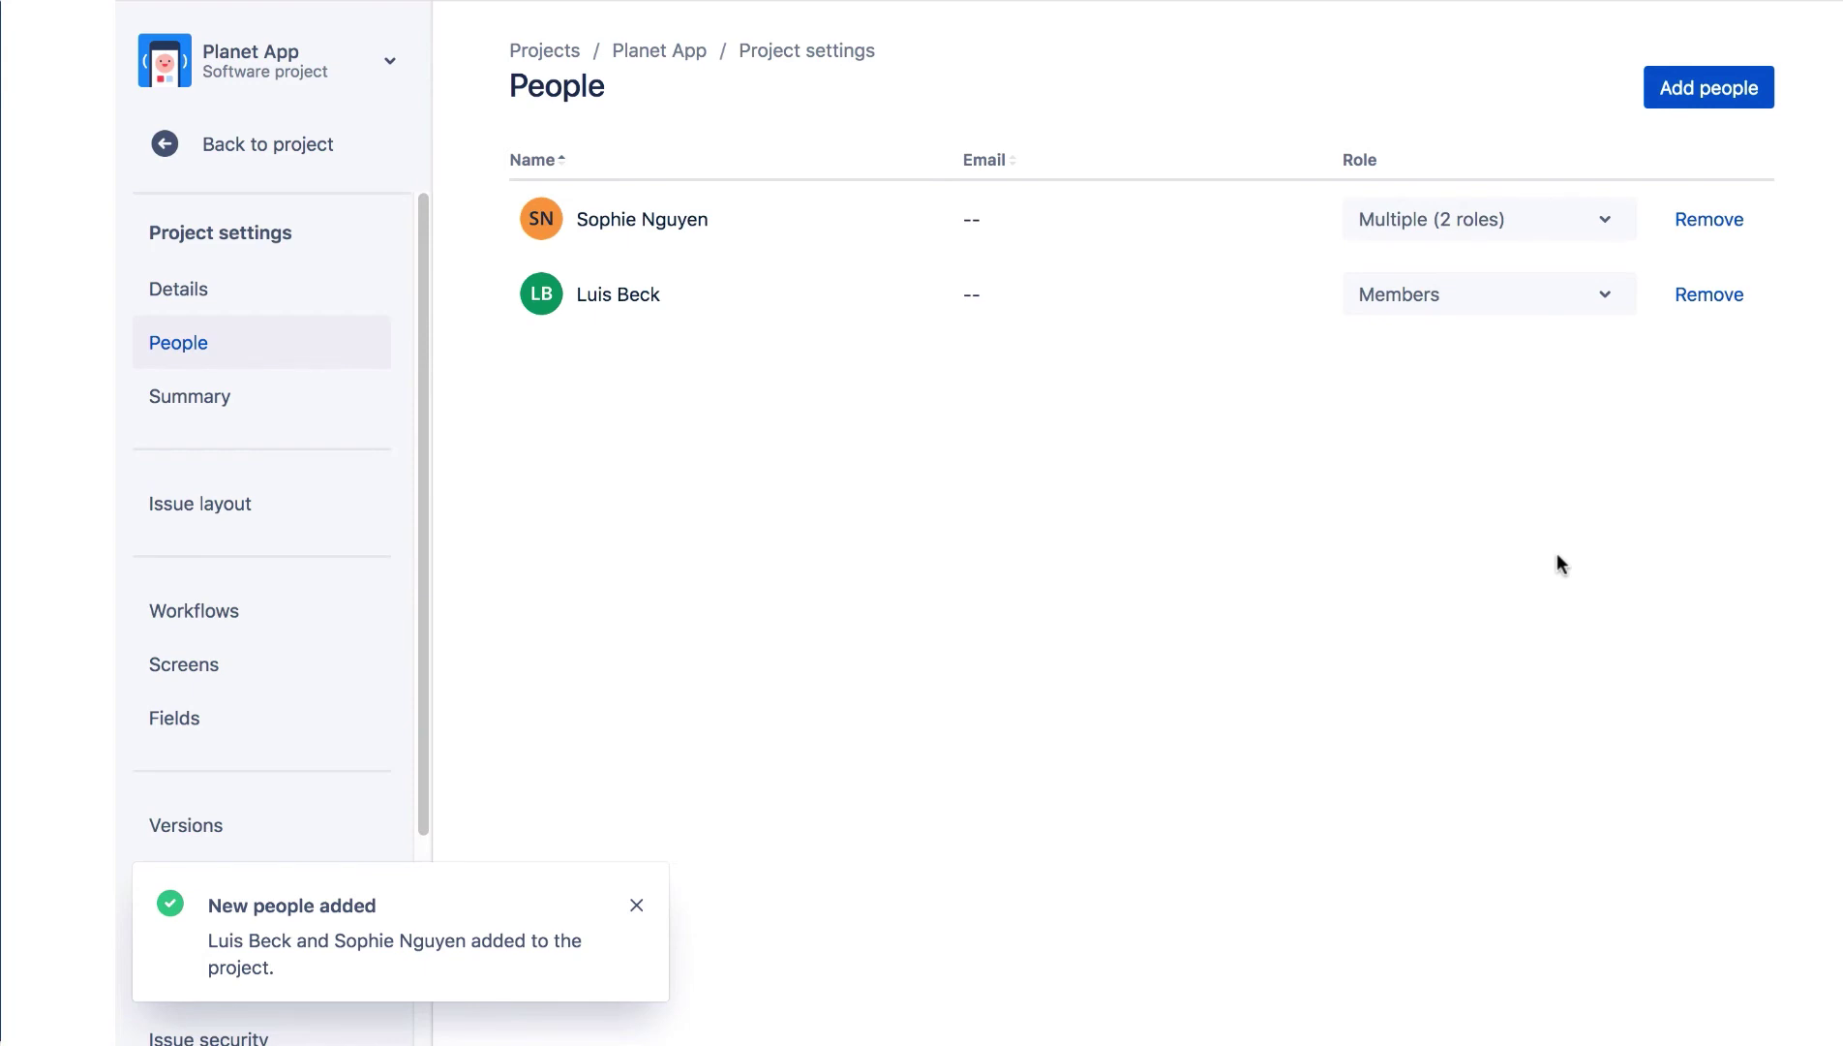
pyautogui.click(1694, 102)
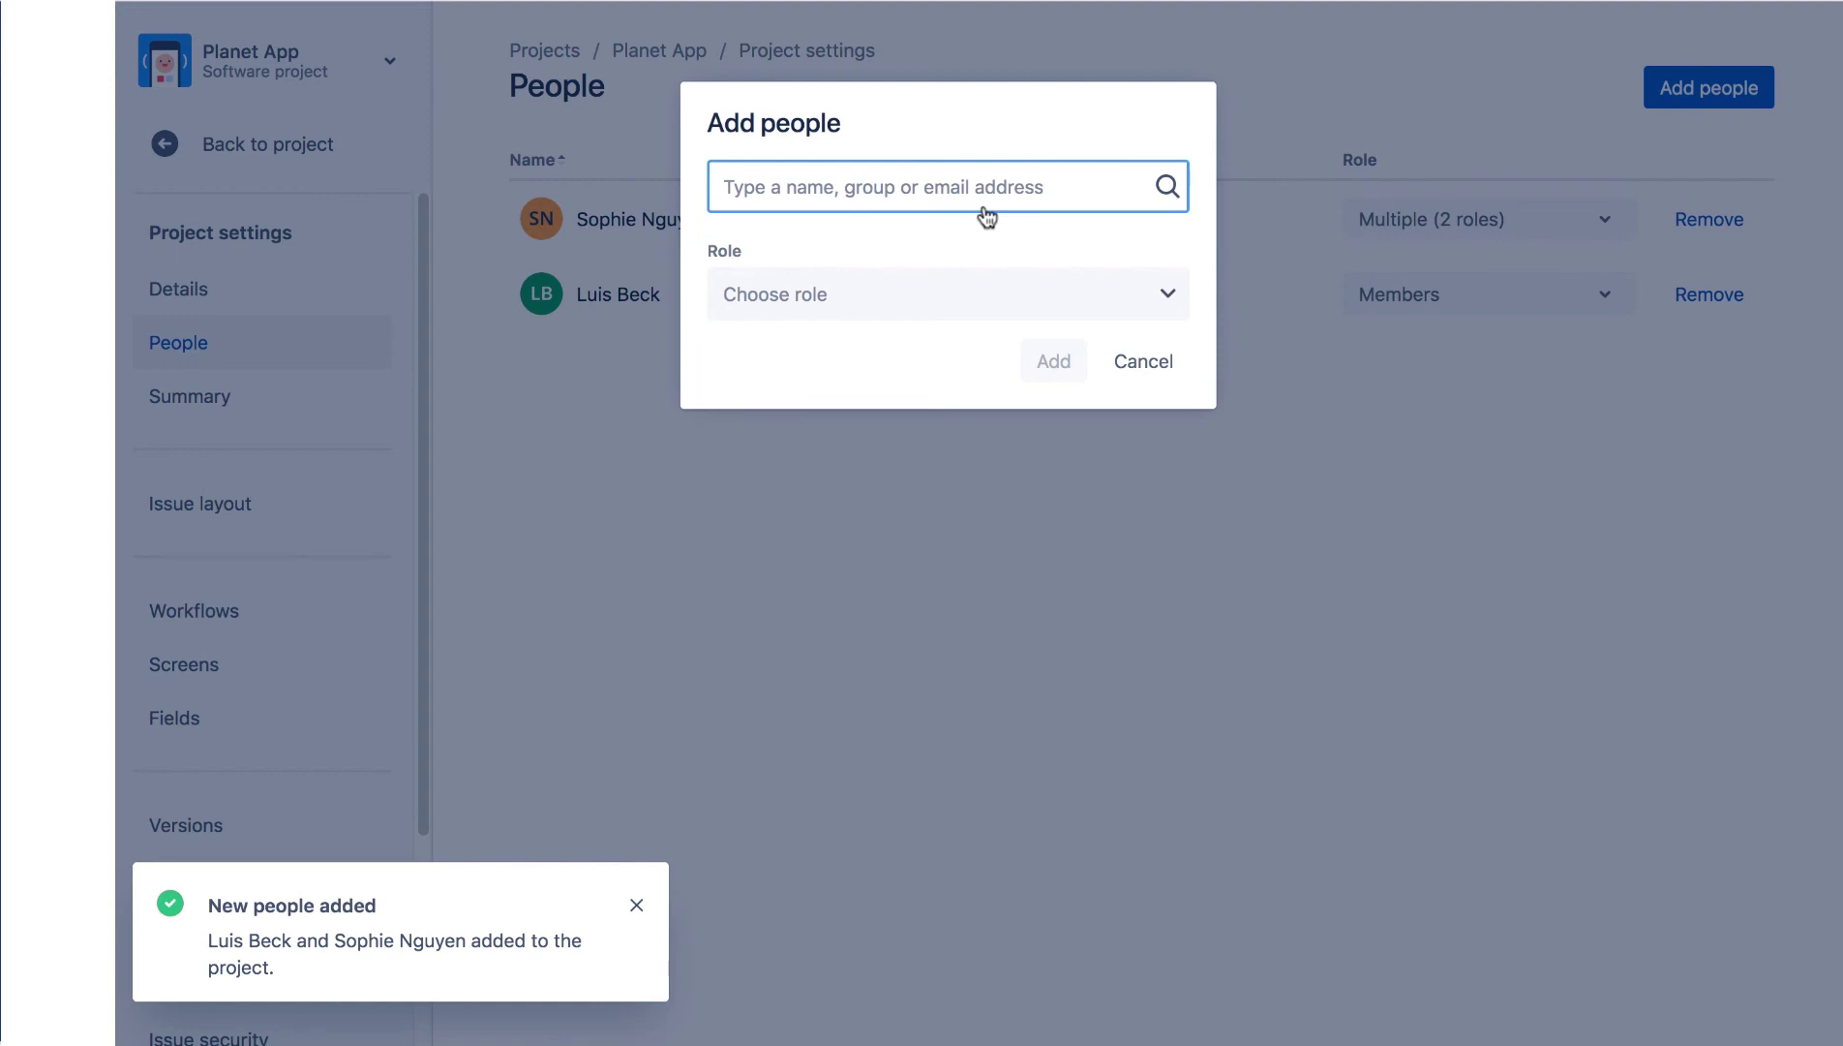
pyautogui.click(1142, 360)
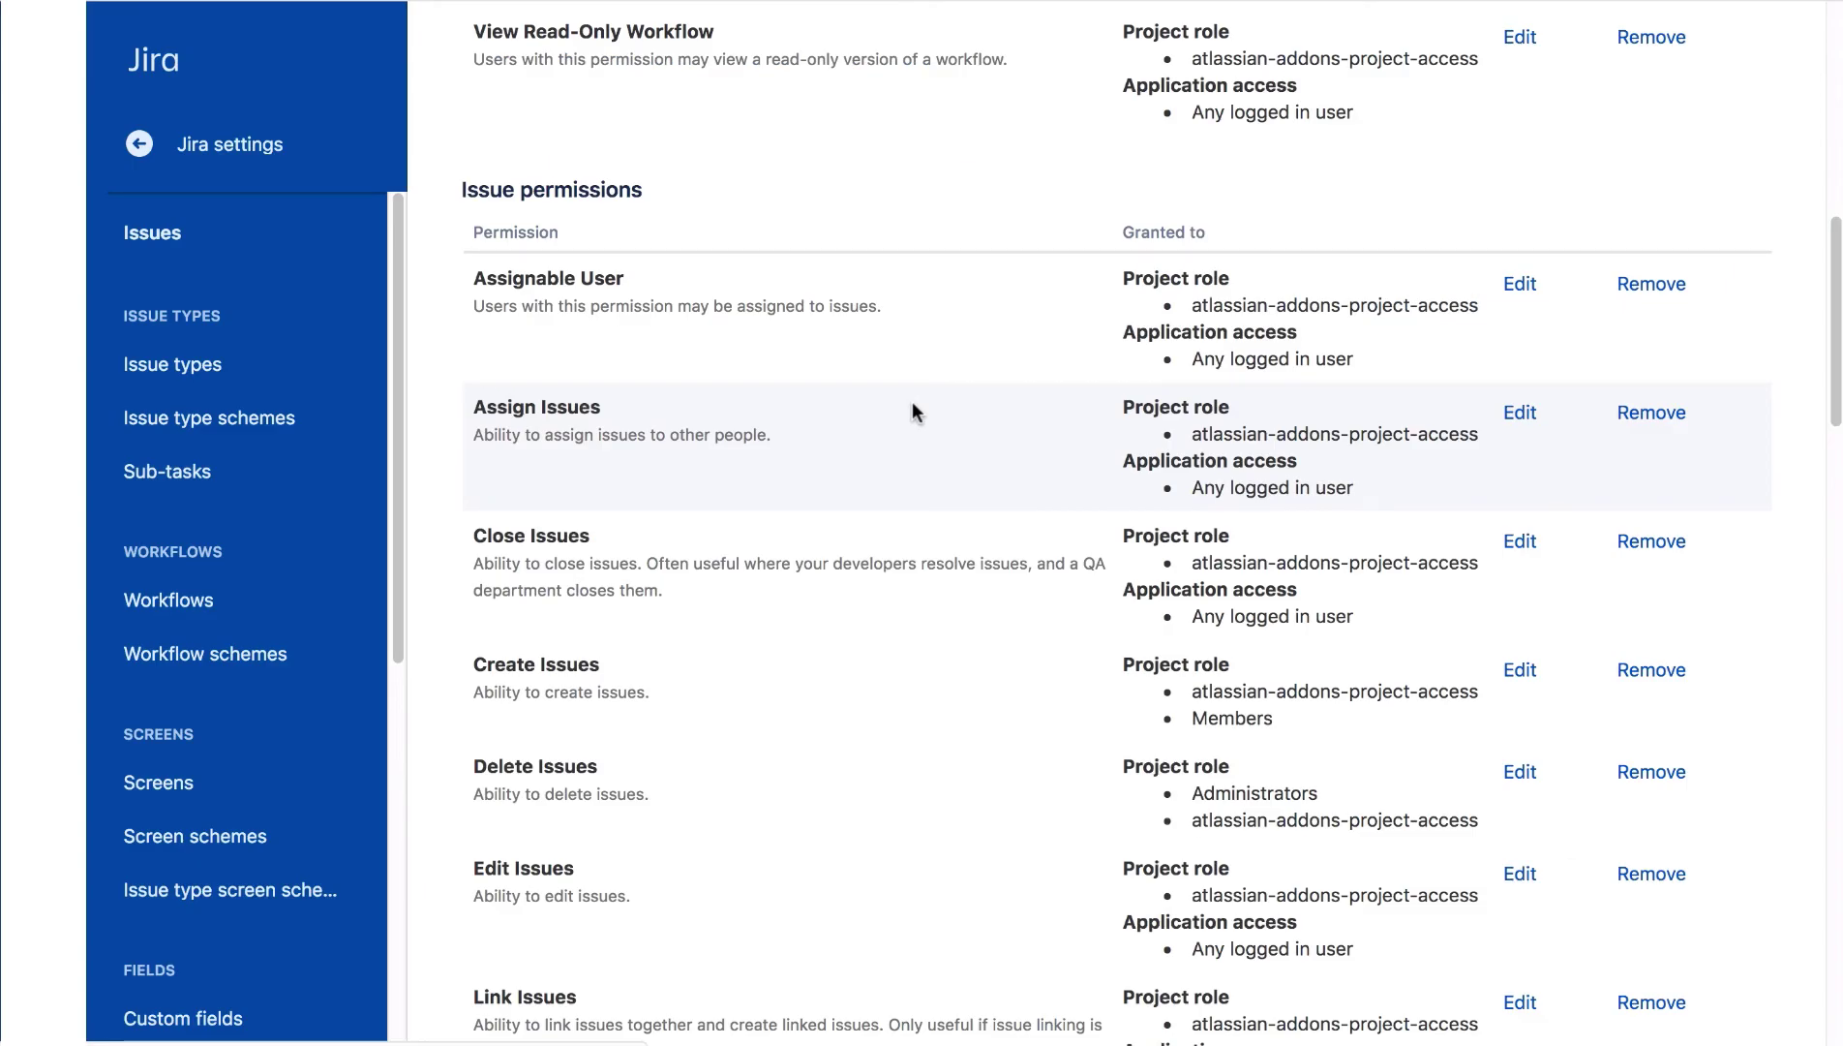
# Step: In Permission helper, select a non-Members user and issue PA-3
pyautogui.scroll(10, 913, 410)
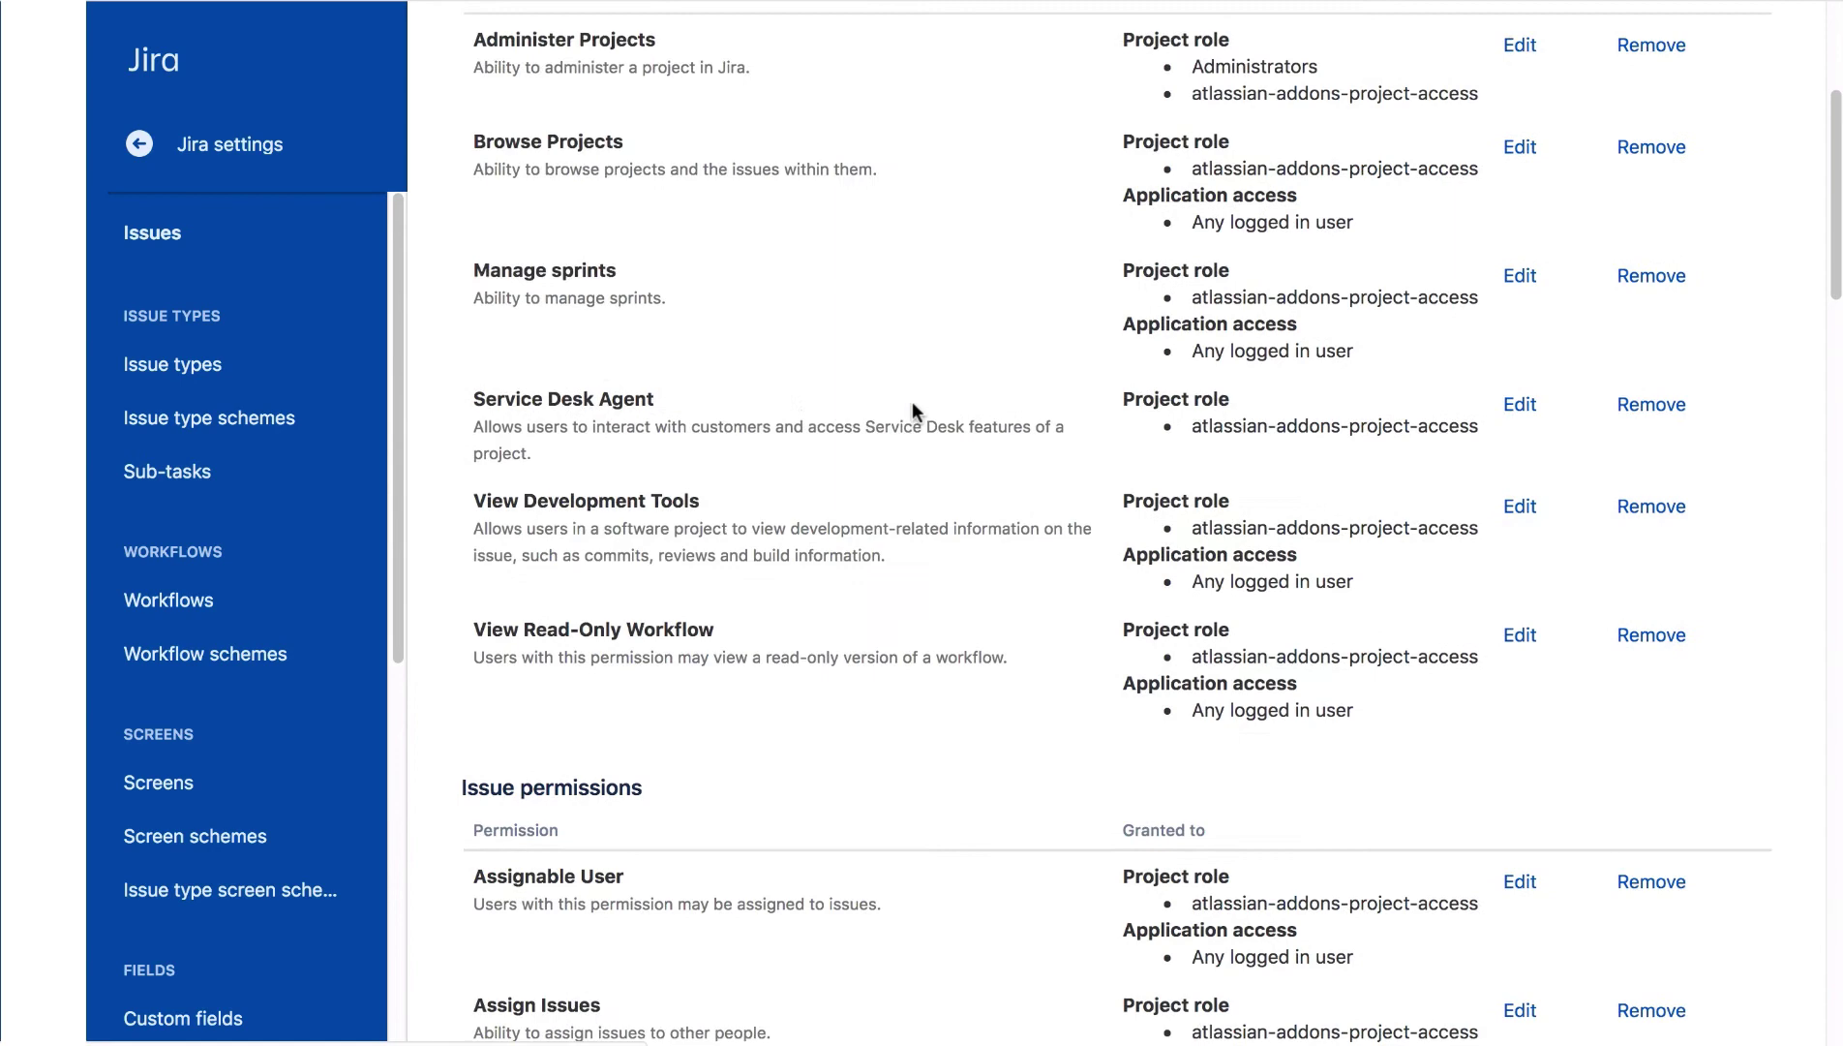
pyautogui.scroll(1, 913, 410)
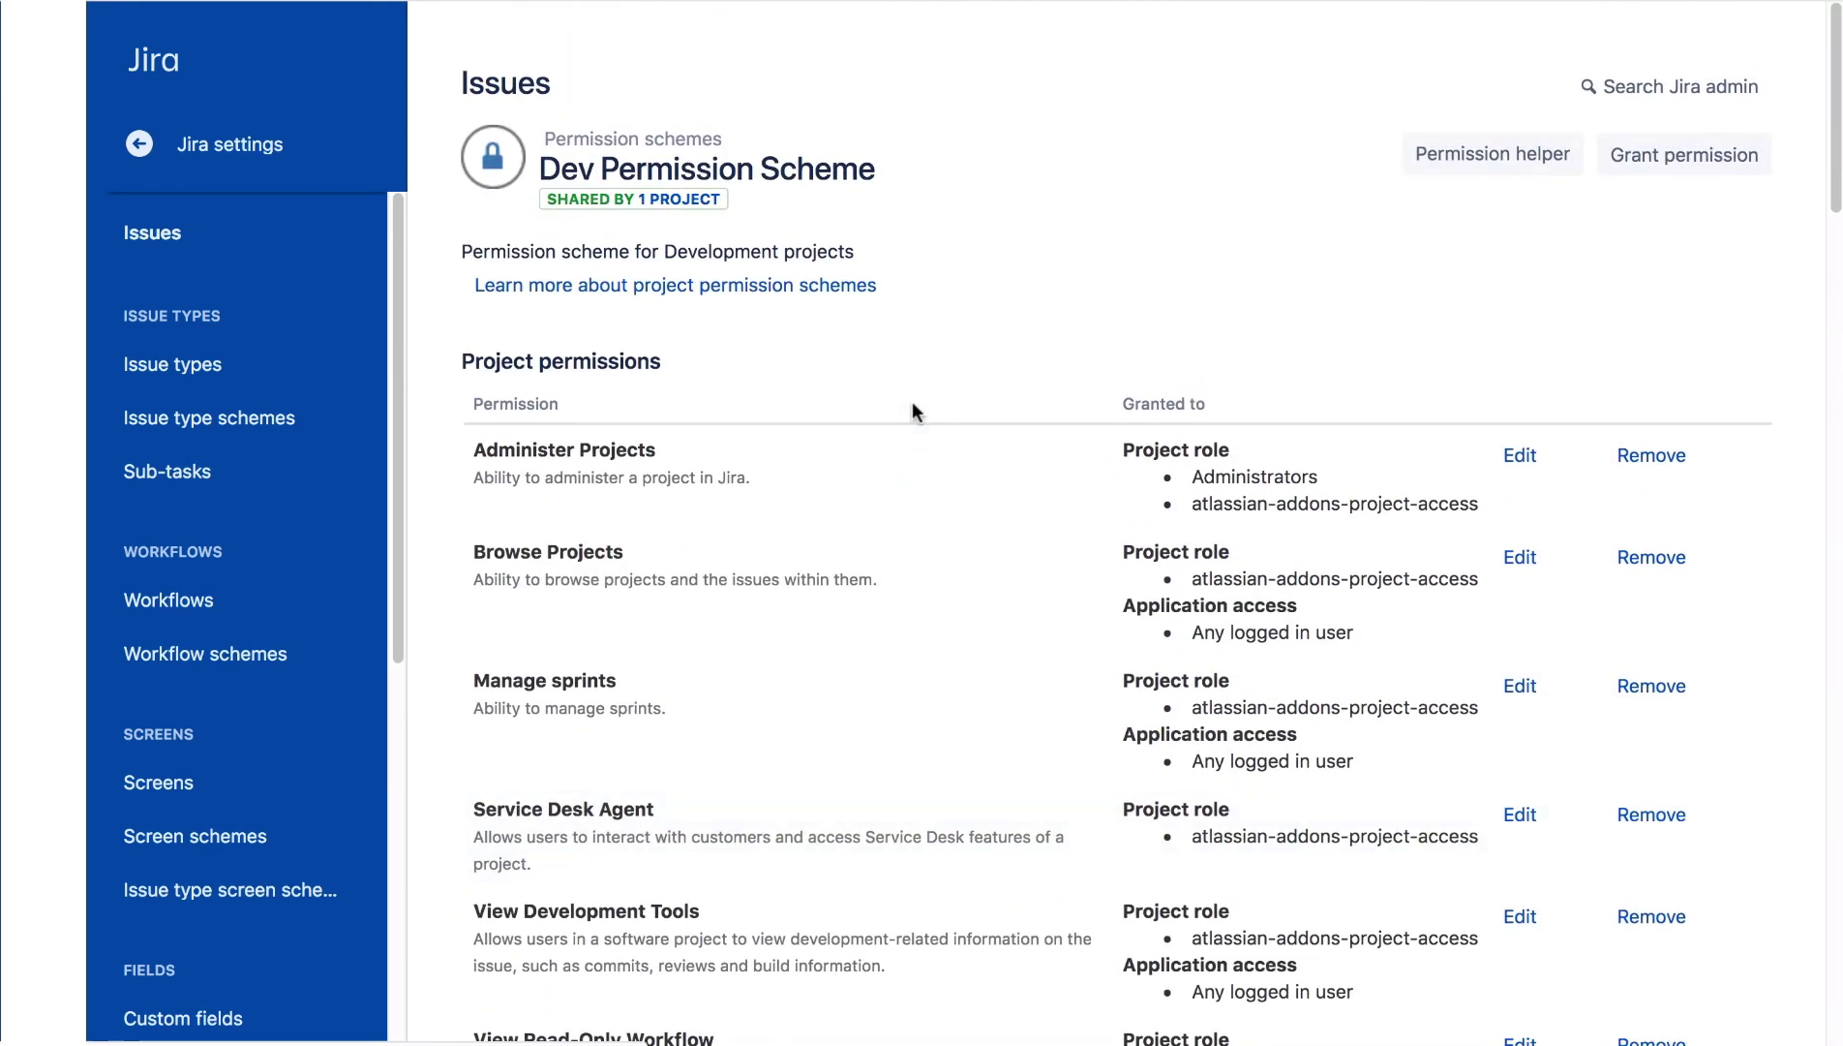
pyautogui.click(1501, 163)
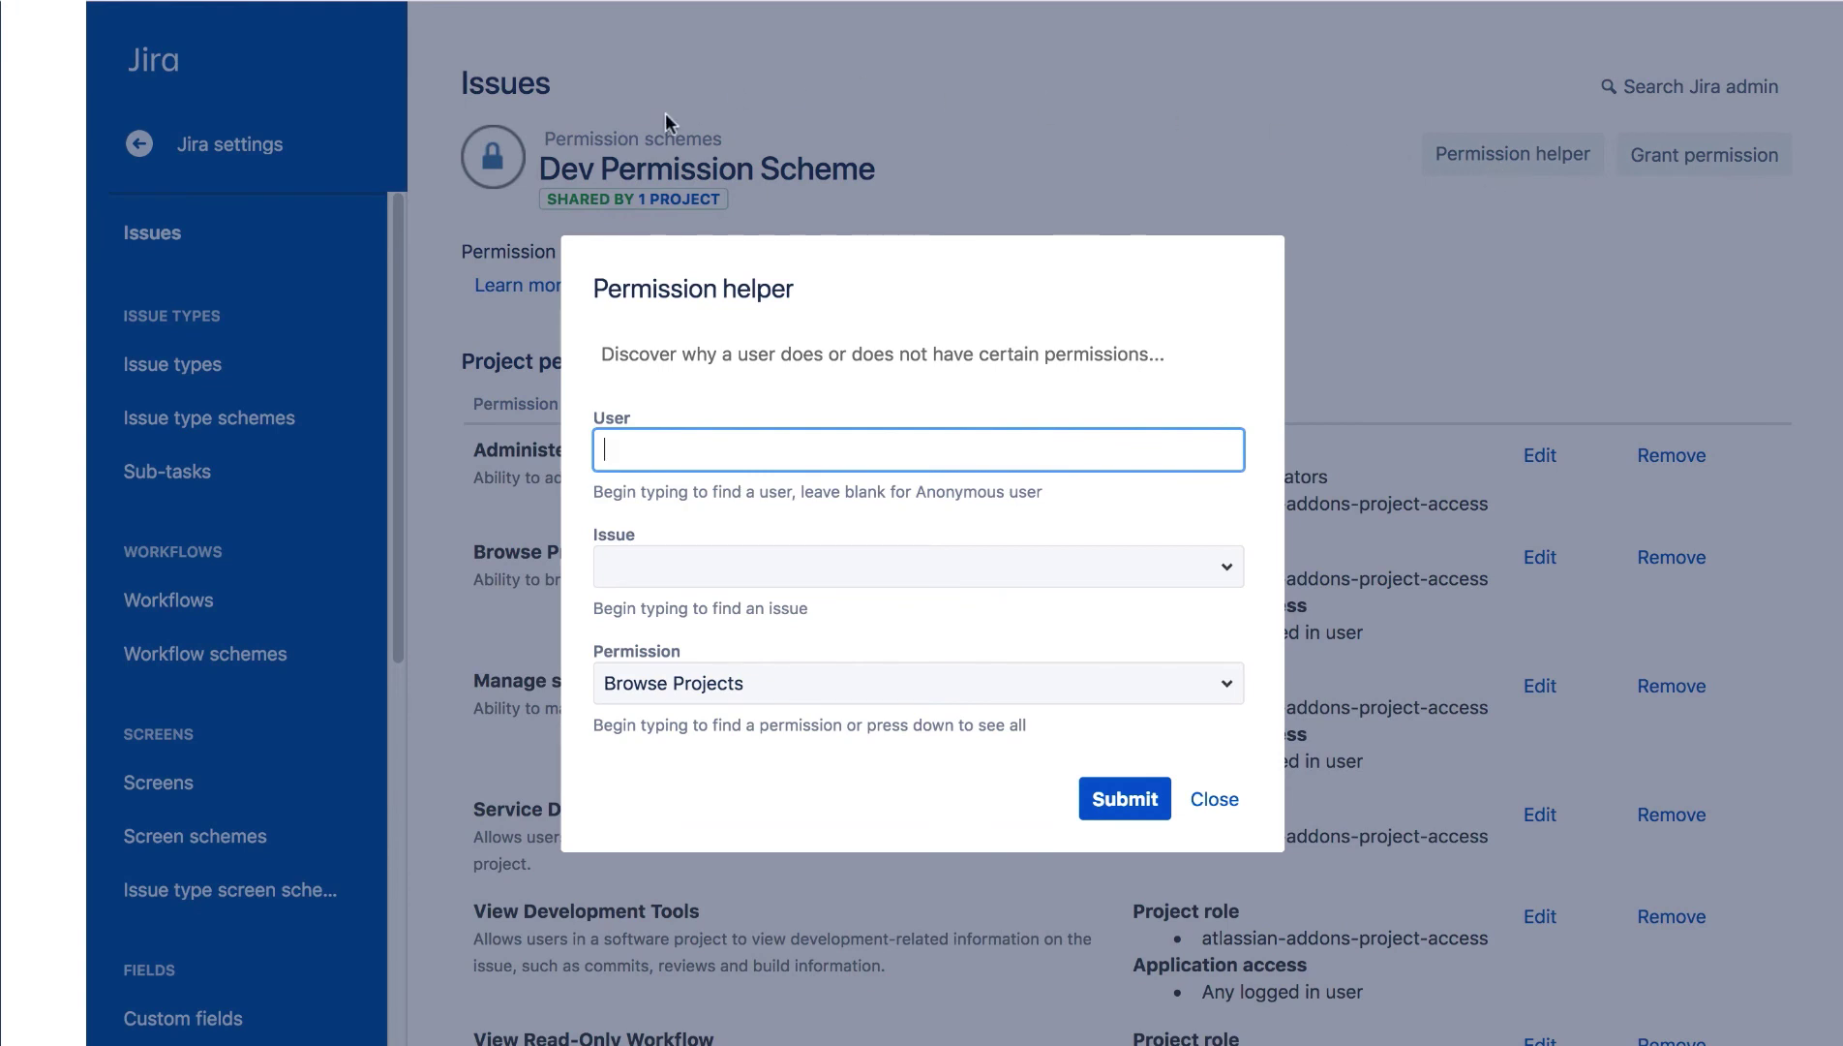
pyautogui.write('max')
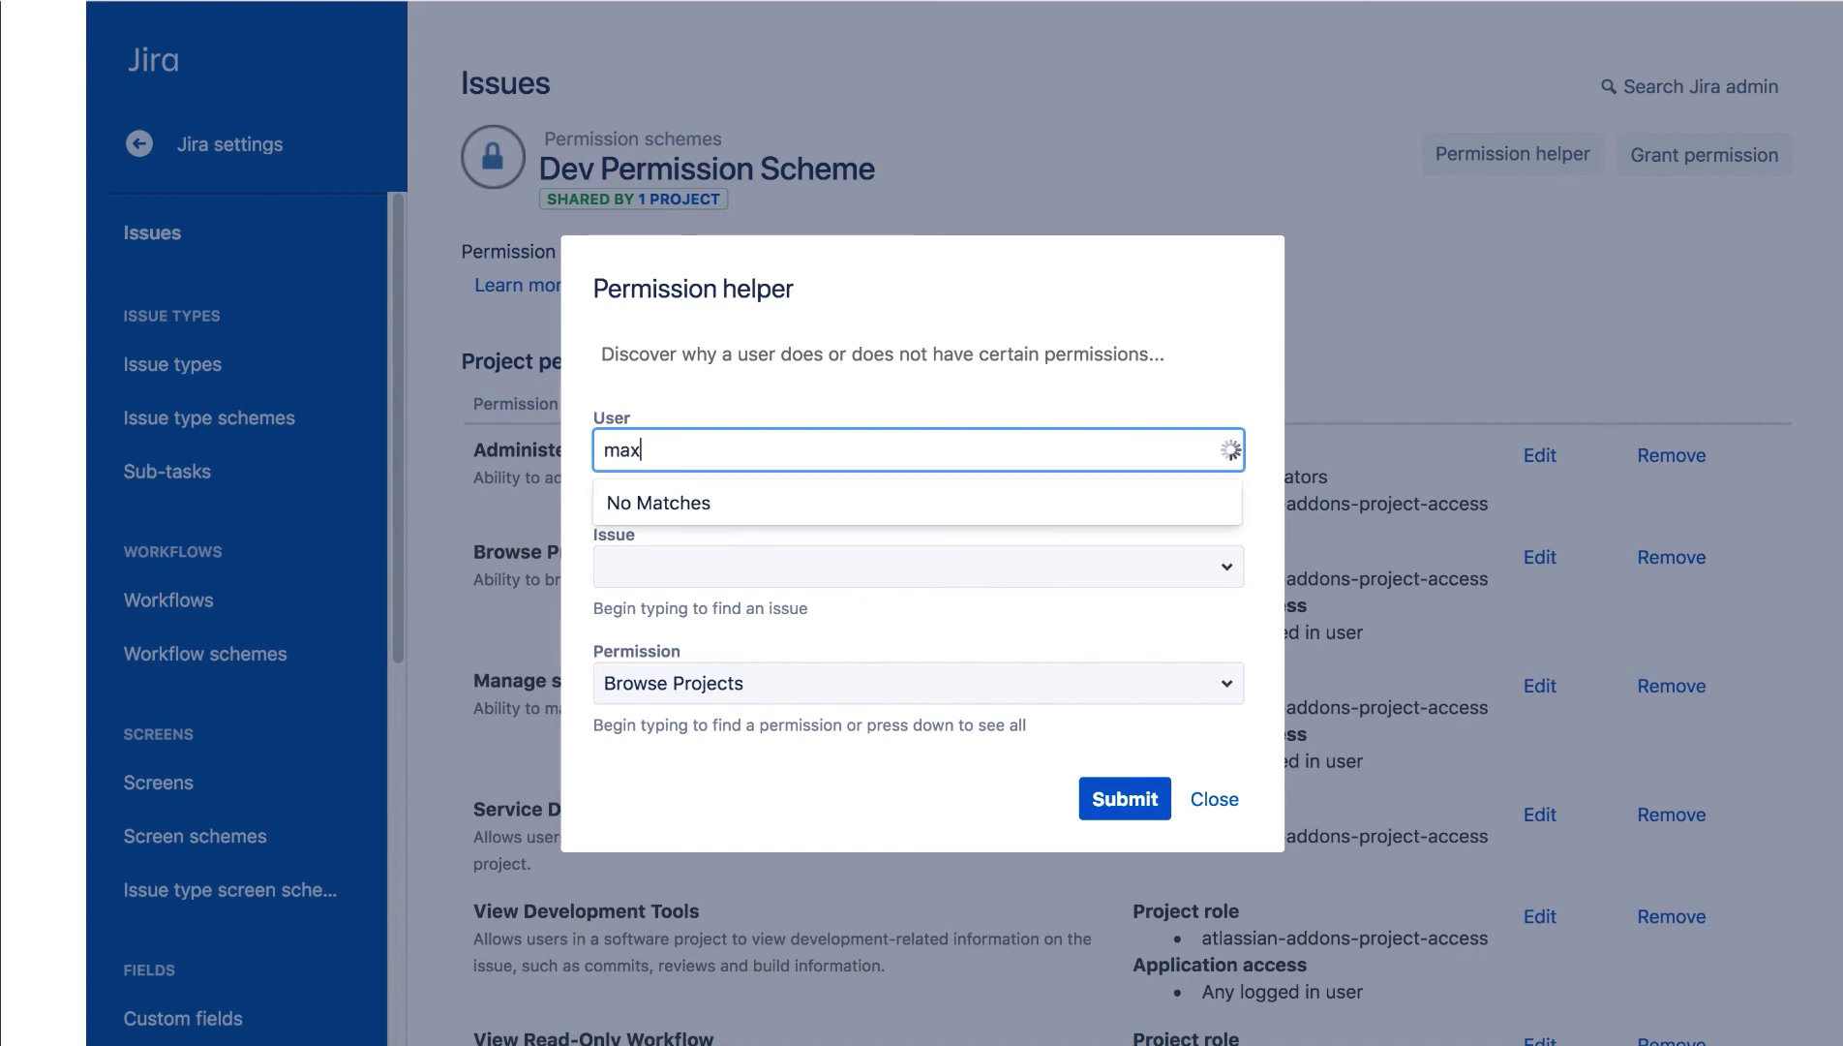
pyautogui.click(706, 562)
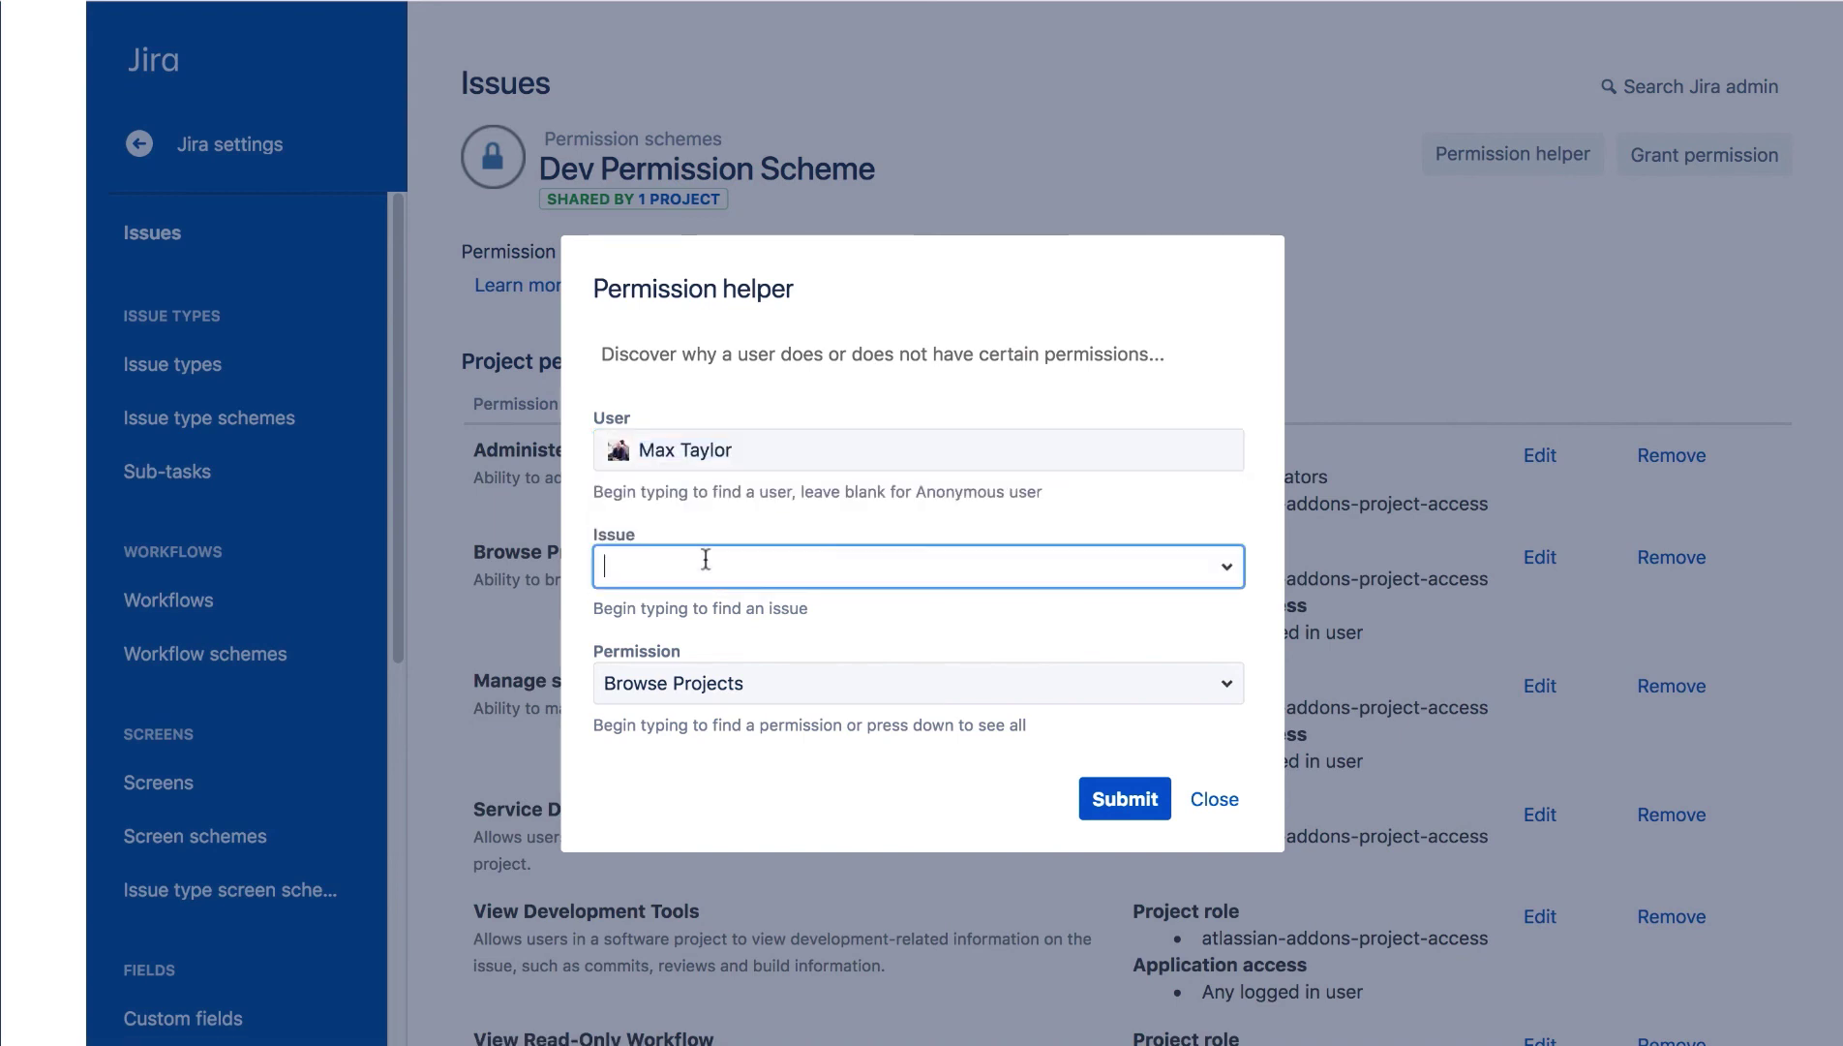
pyautogui.click(706, 562)
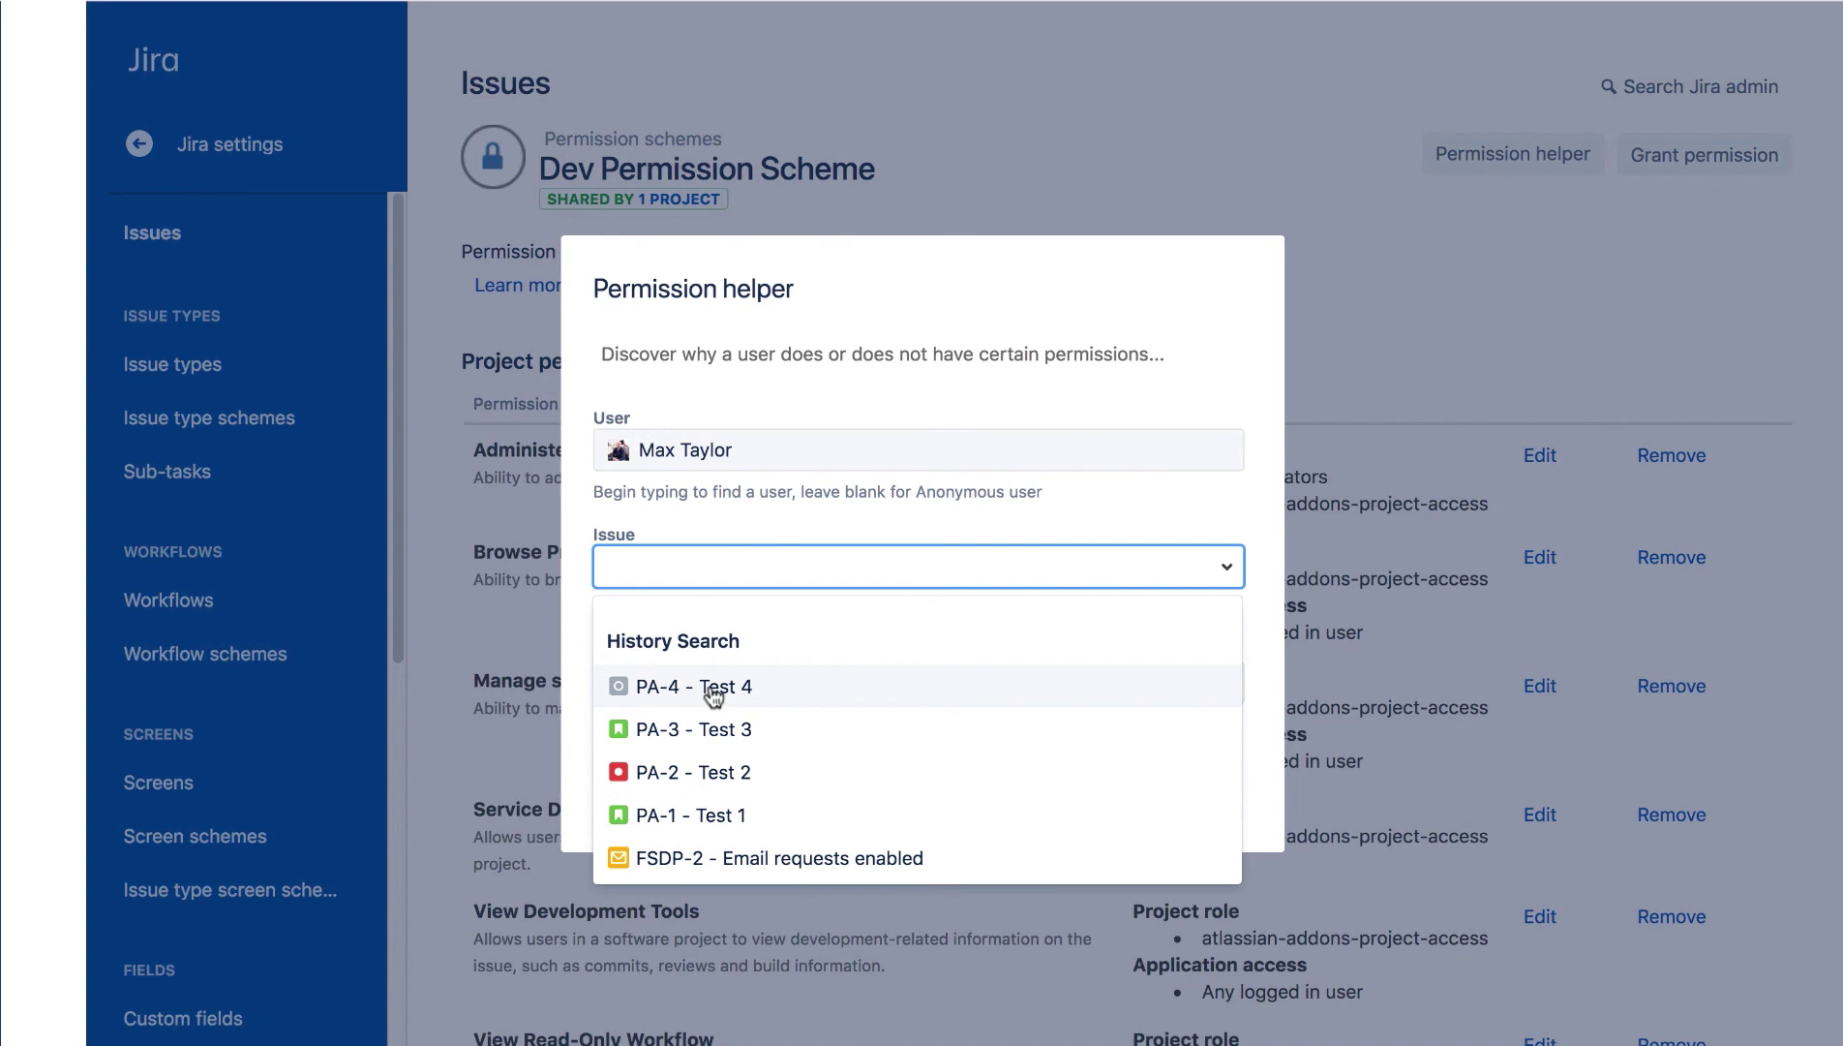
pyautogui.click(710, 728)
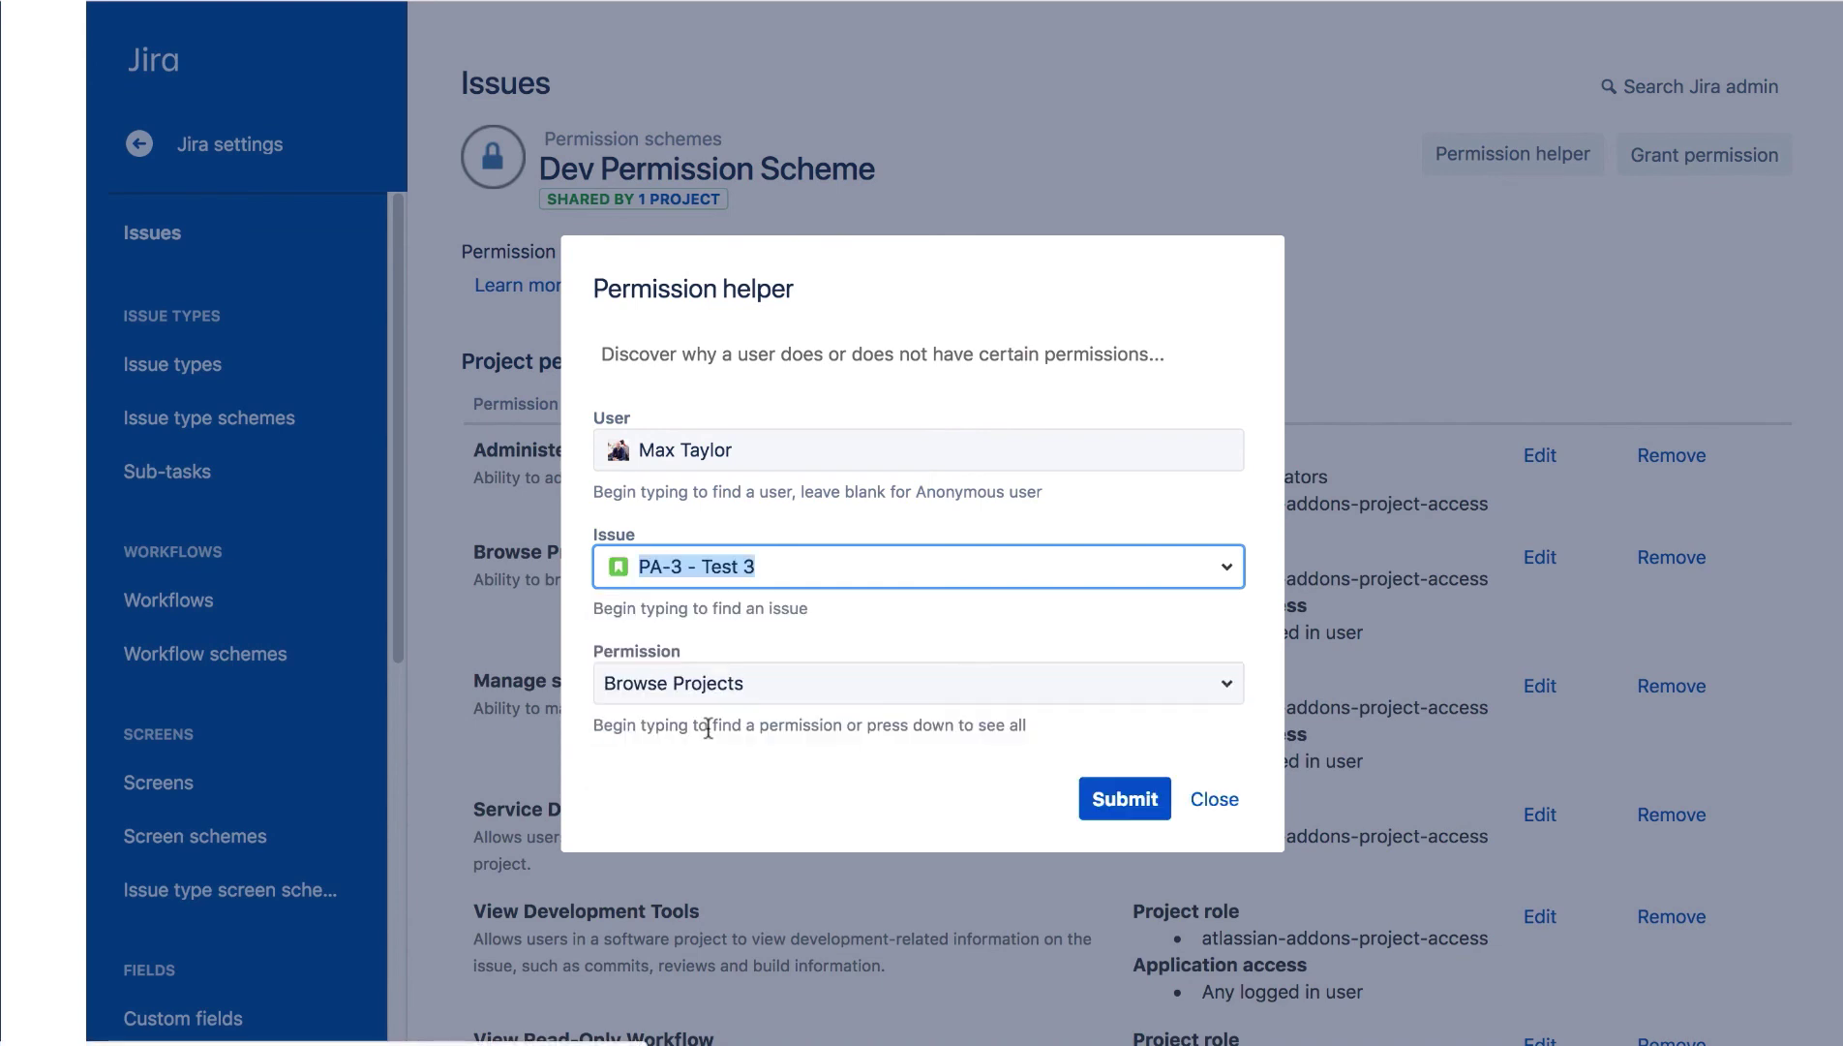
# Step: Check the Create Issues permission, showing the user lacks it on PA-3
pyautogui.click(1222, 691)
pyautogui.scroll(-5, 1355, 750)
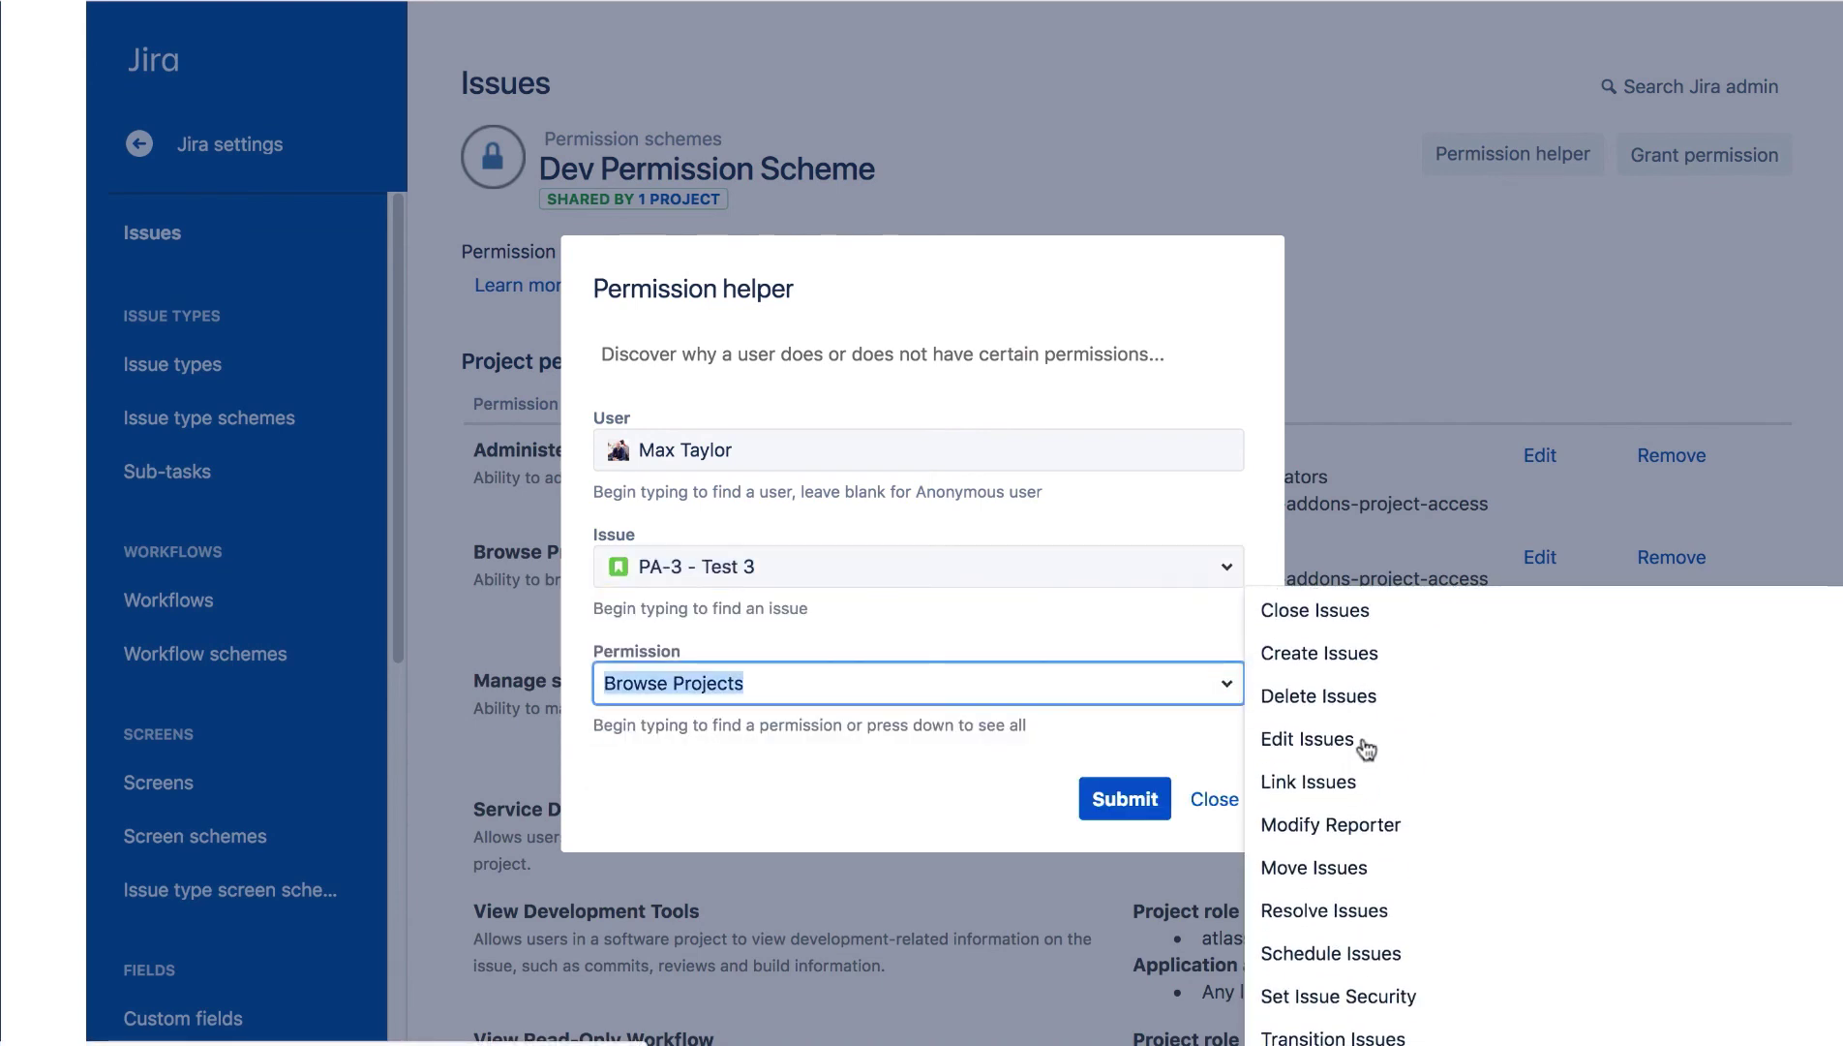
pyautogui.click(1352, 653)
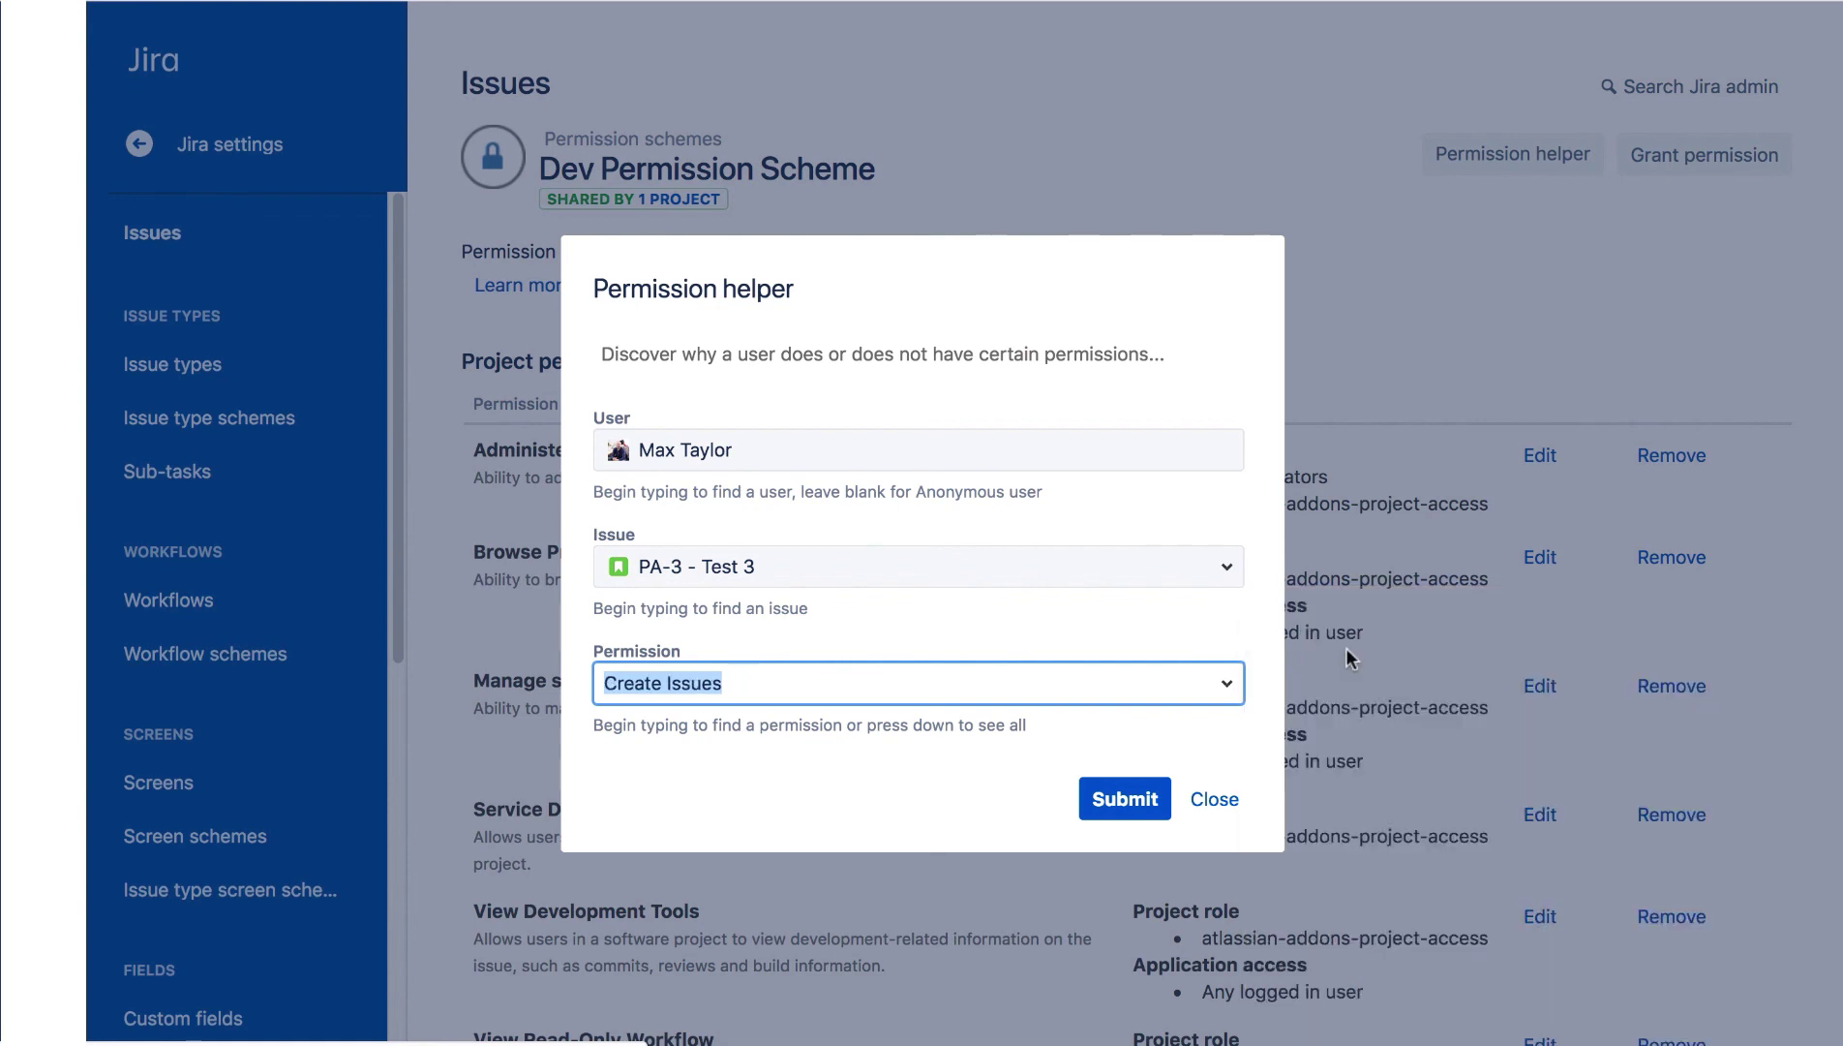
pyautogui.click(1123, 796)
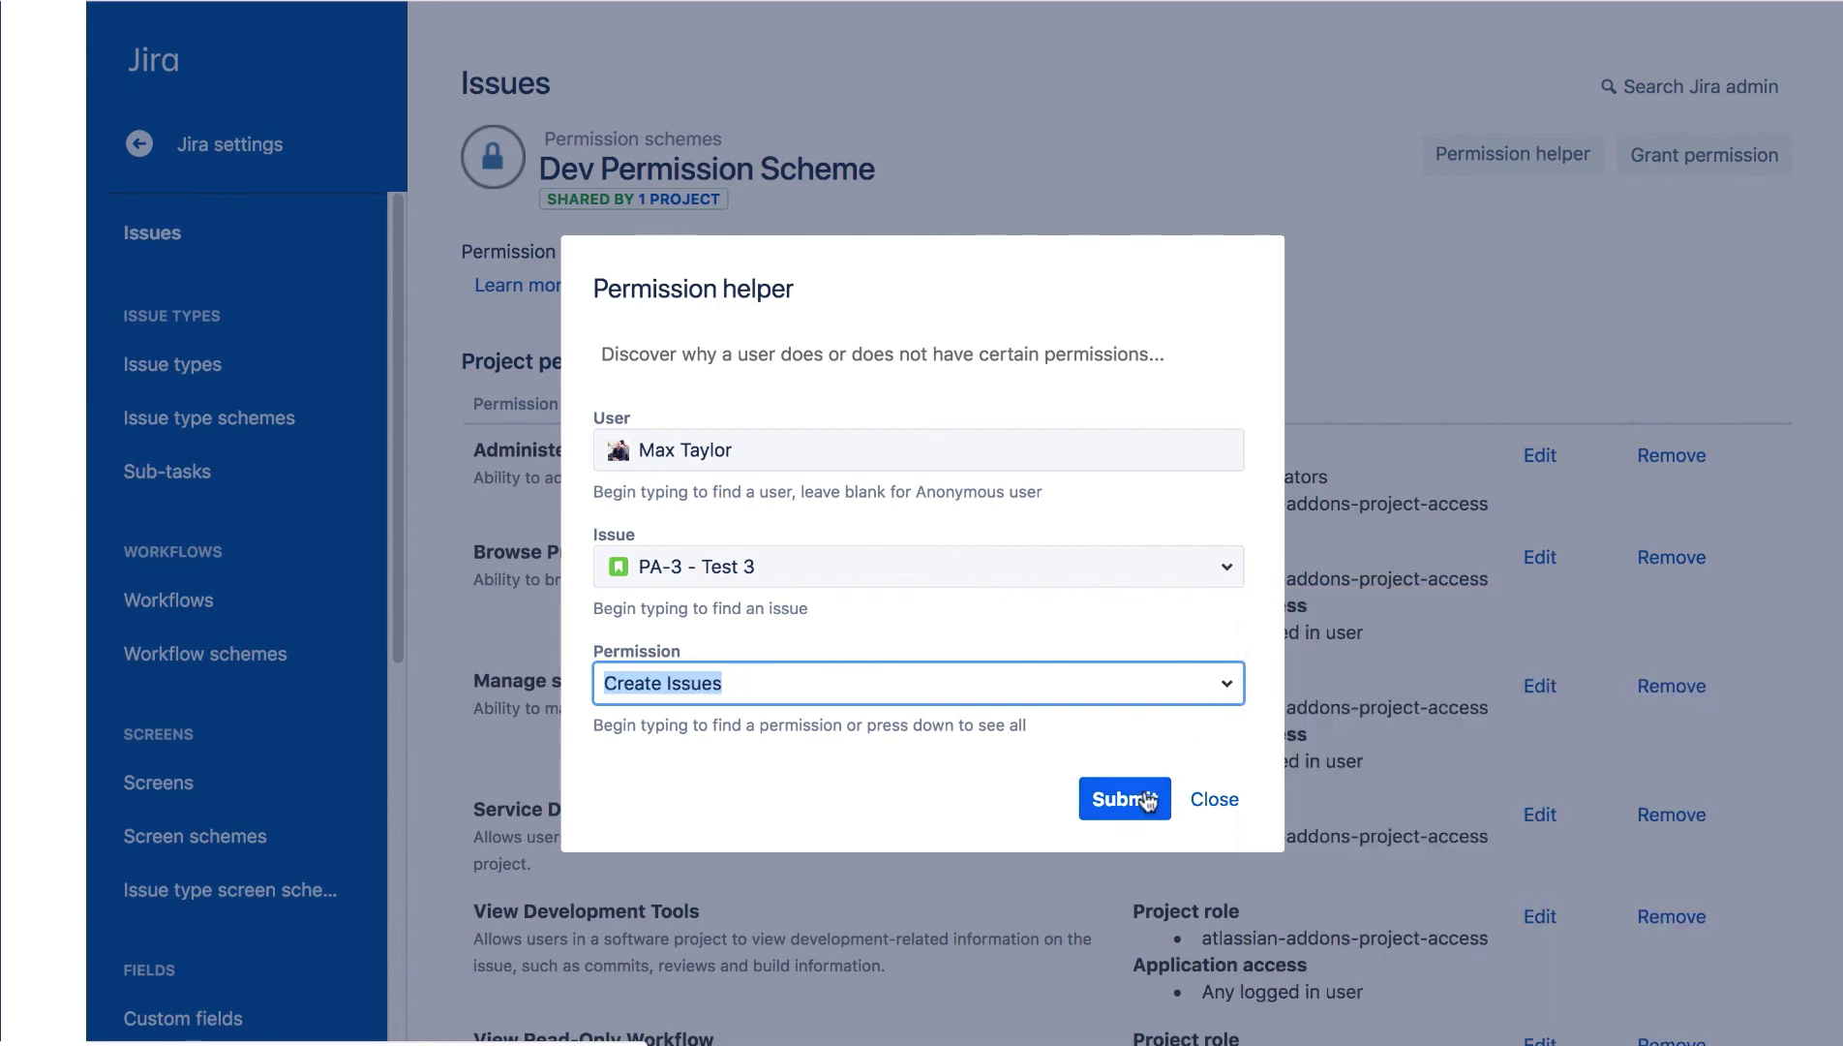
pyautogui.scroll(-2, 1144, 788)
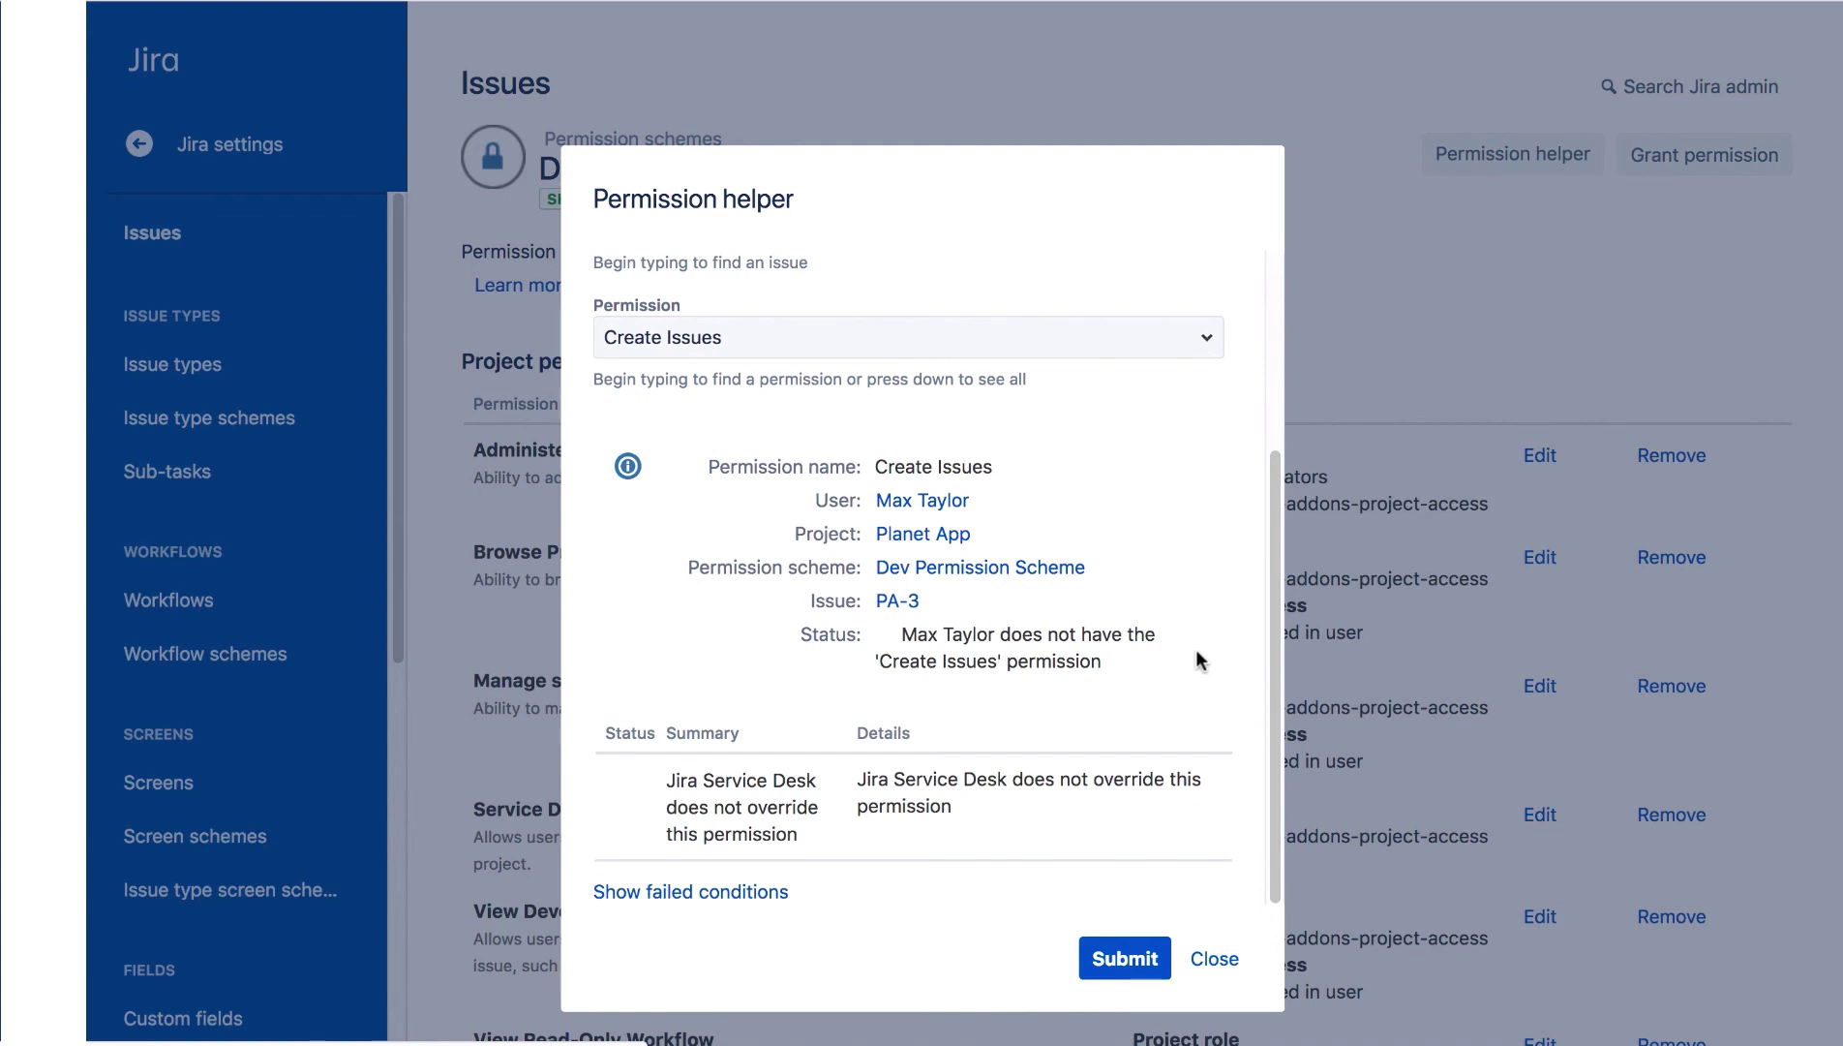
# Step: Recheck Create Issues on PA-3 for the Members-role user, confirming access, then close the helper
pyautogui.scroll(3, 1196, 659)
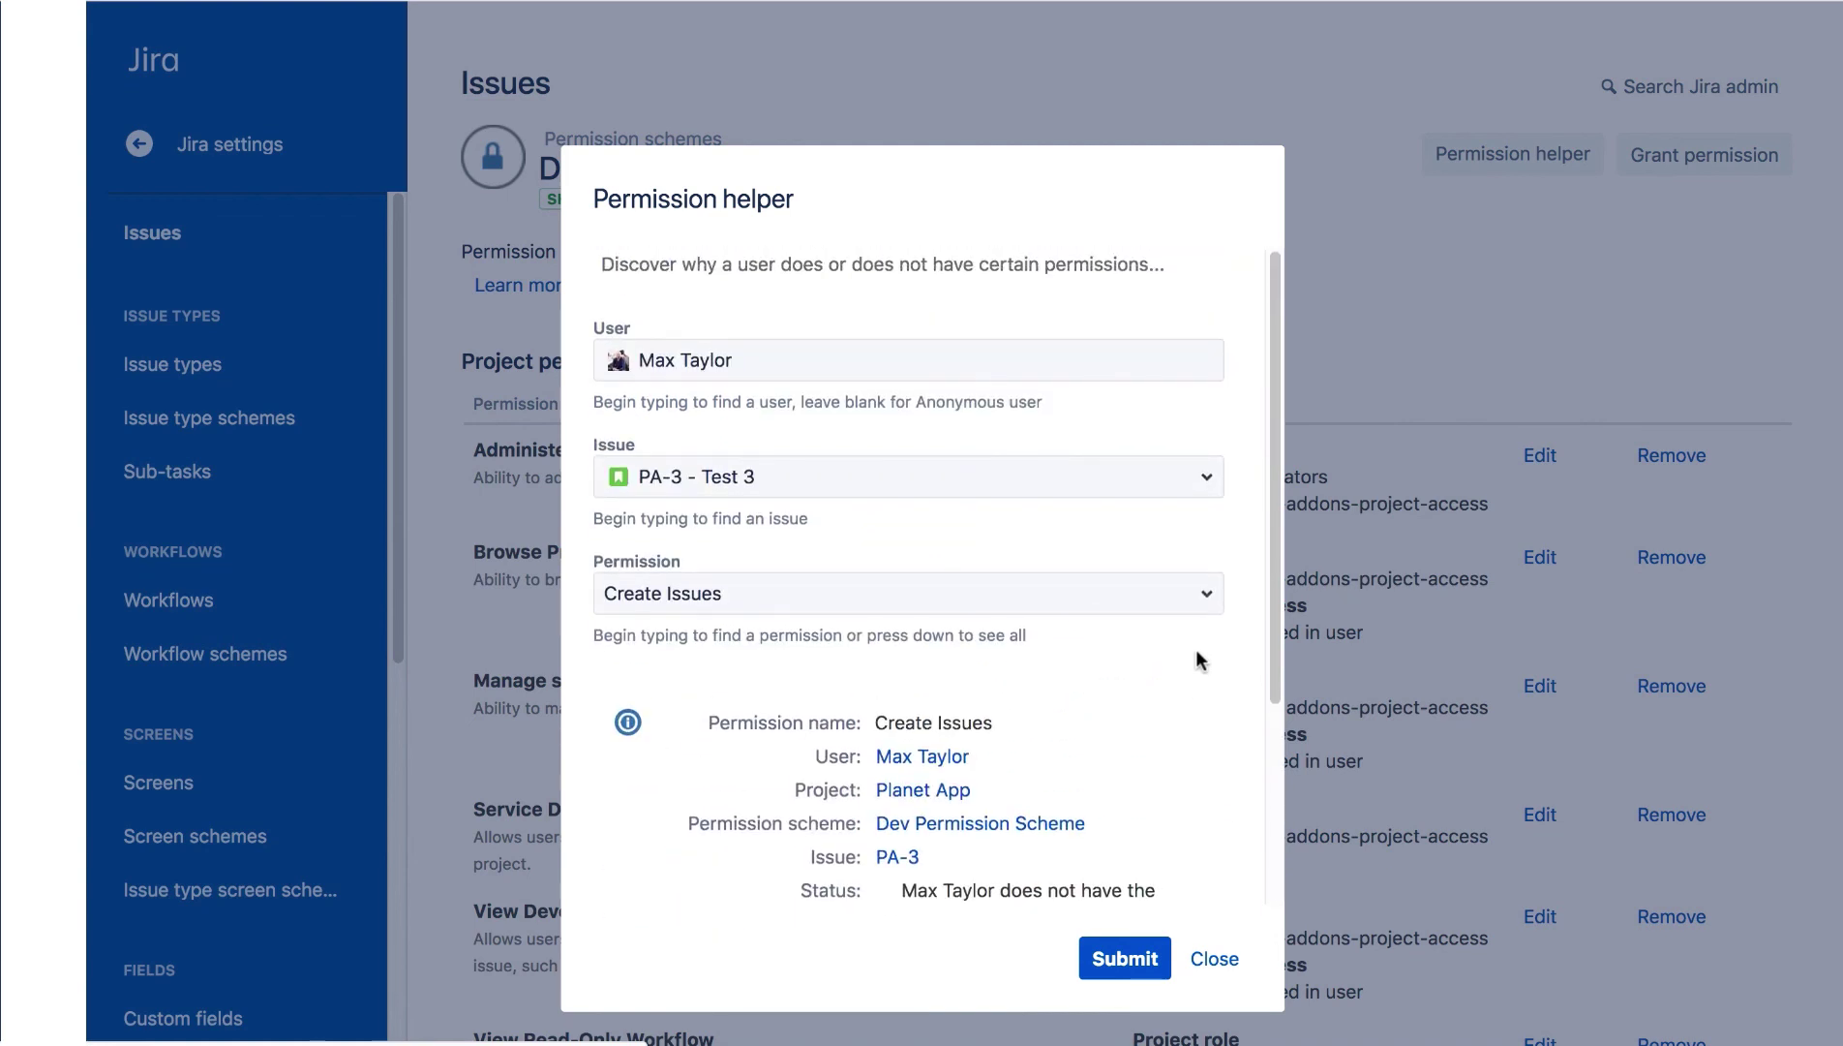
pyautogui.click(827, 364)
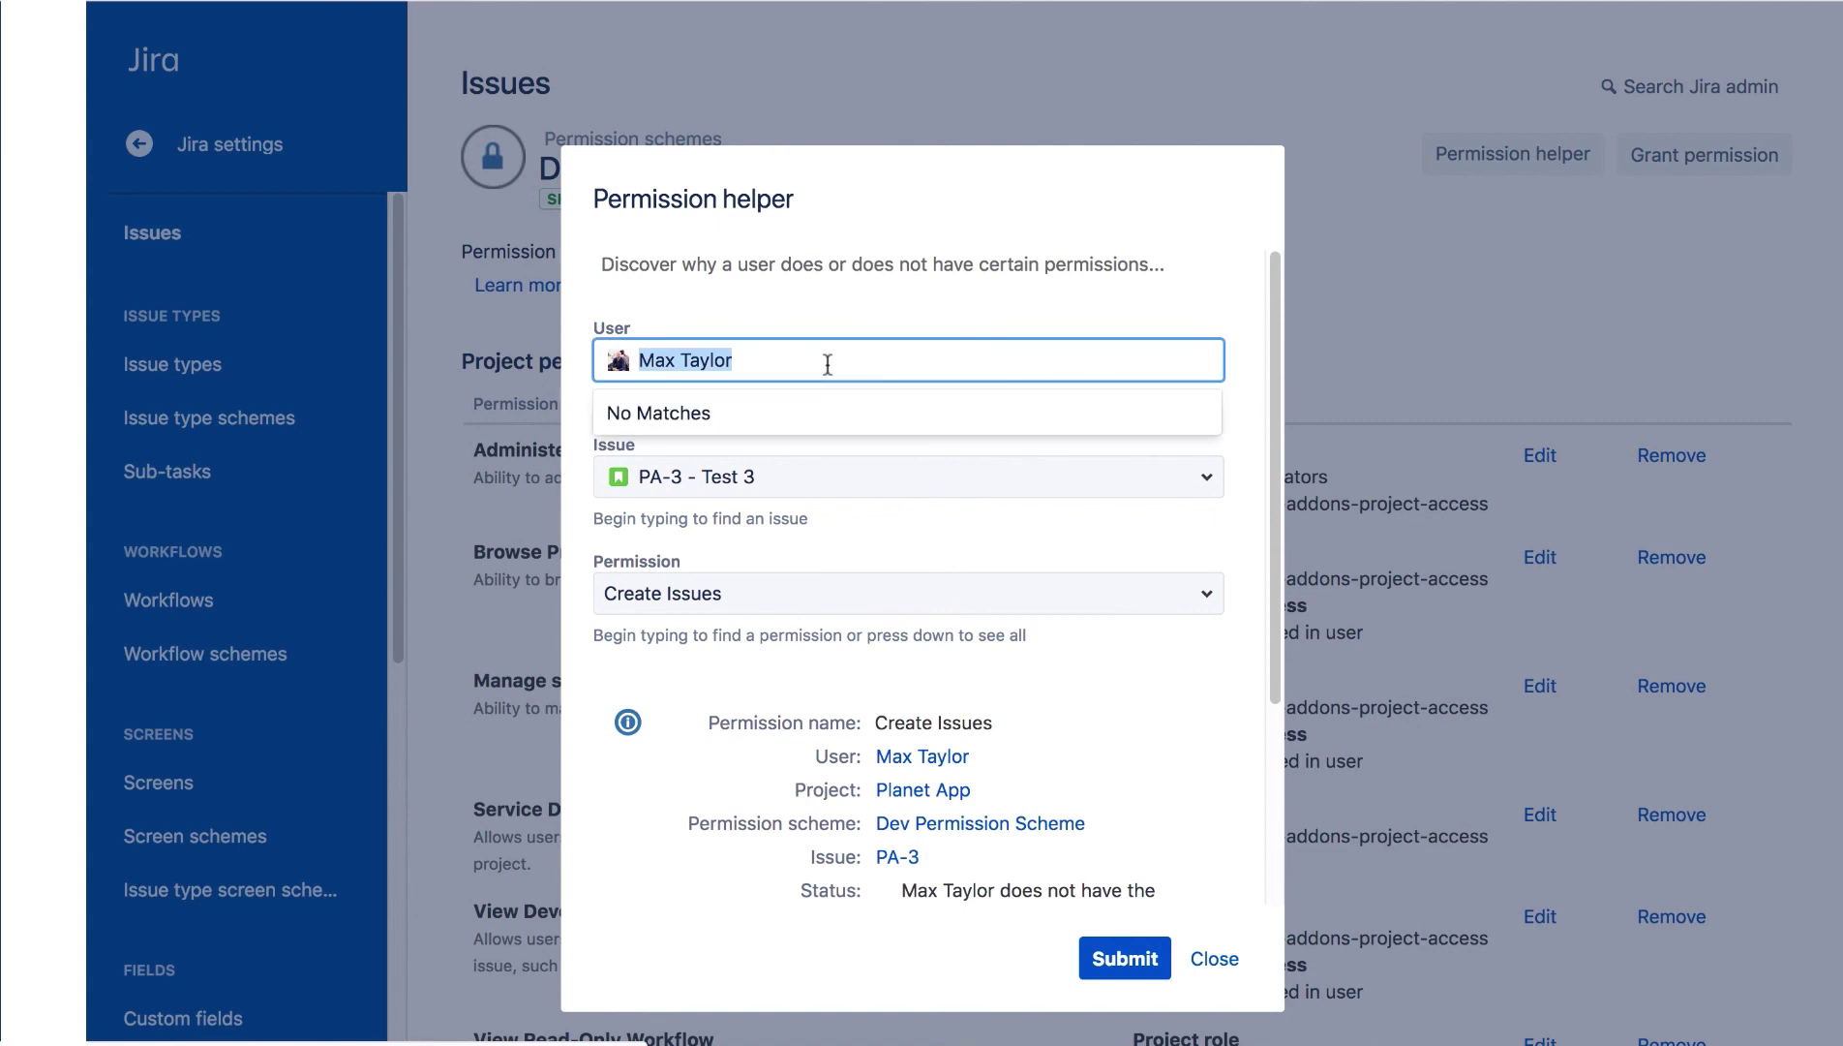
pyautogui.write('luis')
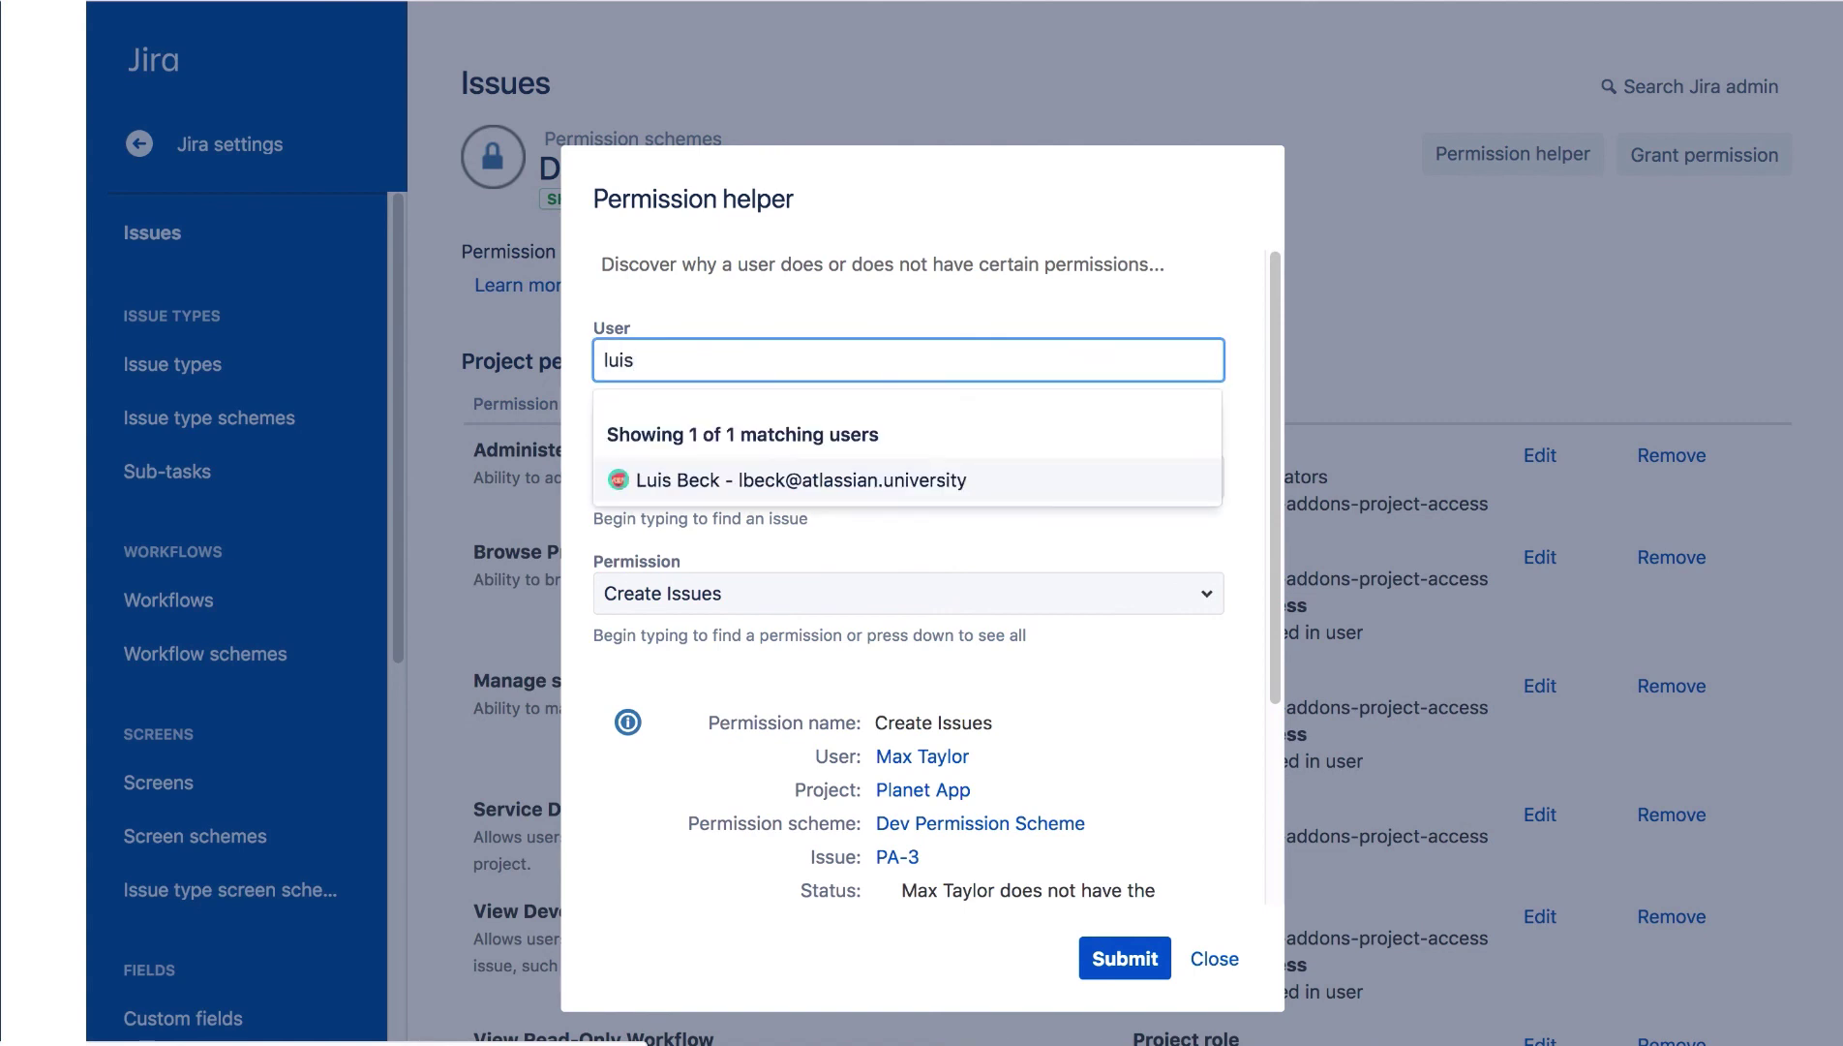
pyautogui.click(893, 480)
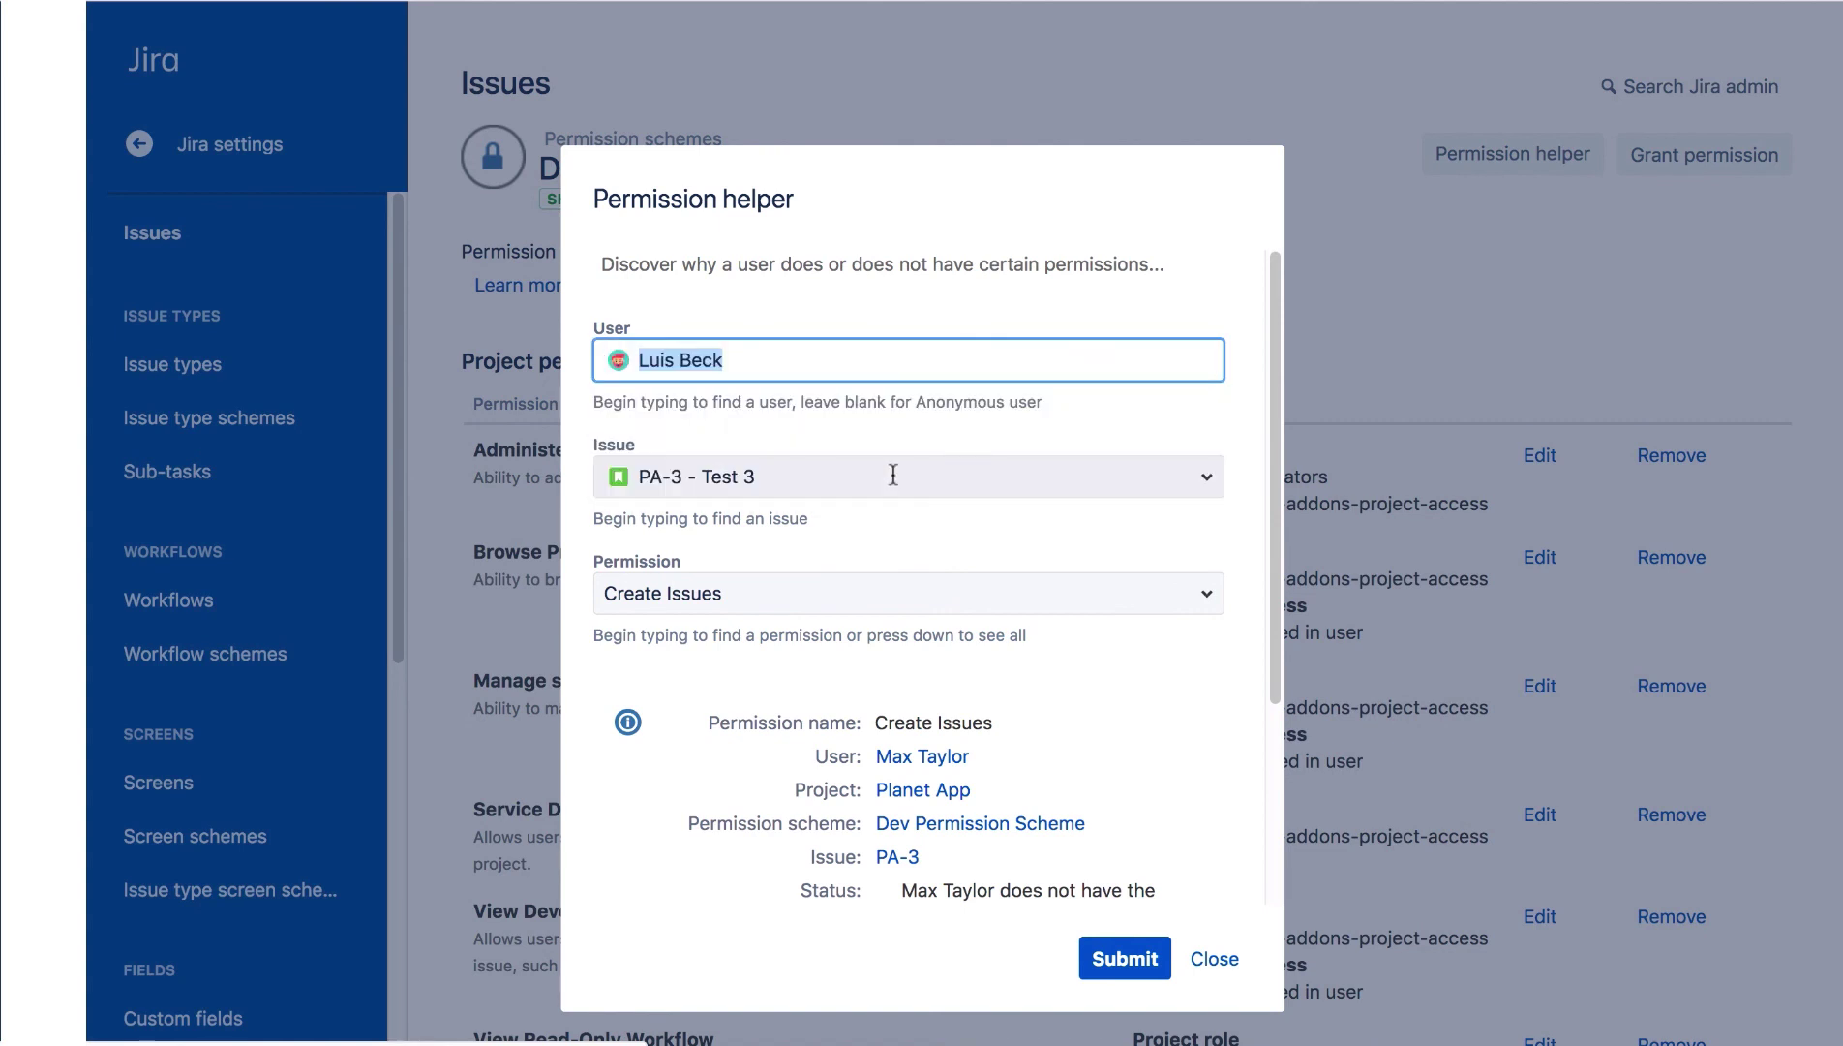
pyautogui.click(1121, 978)
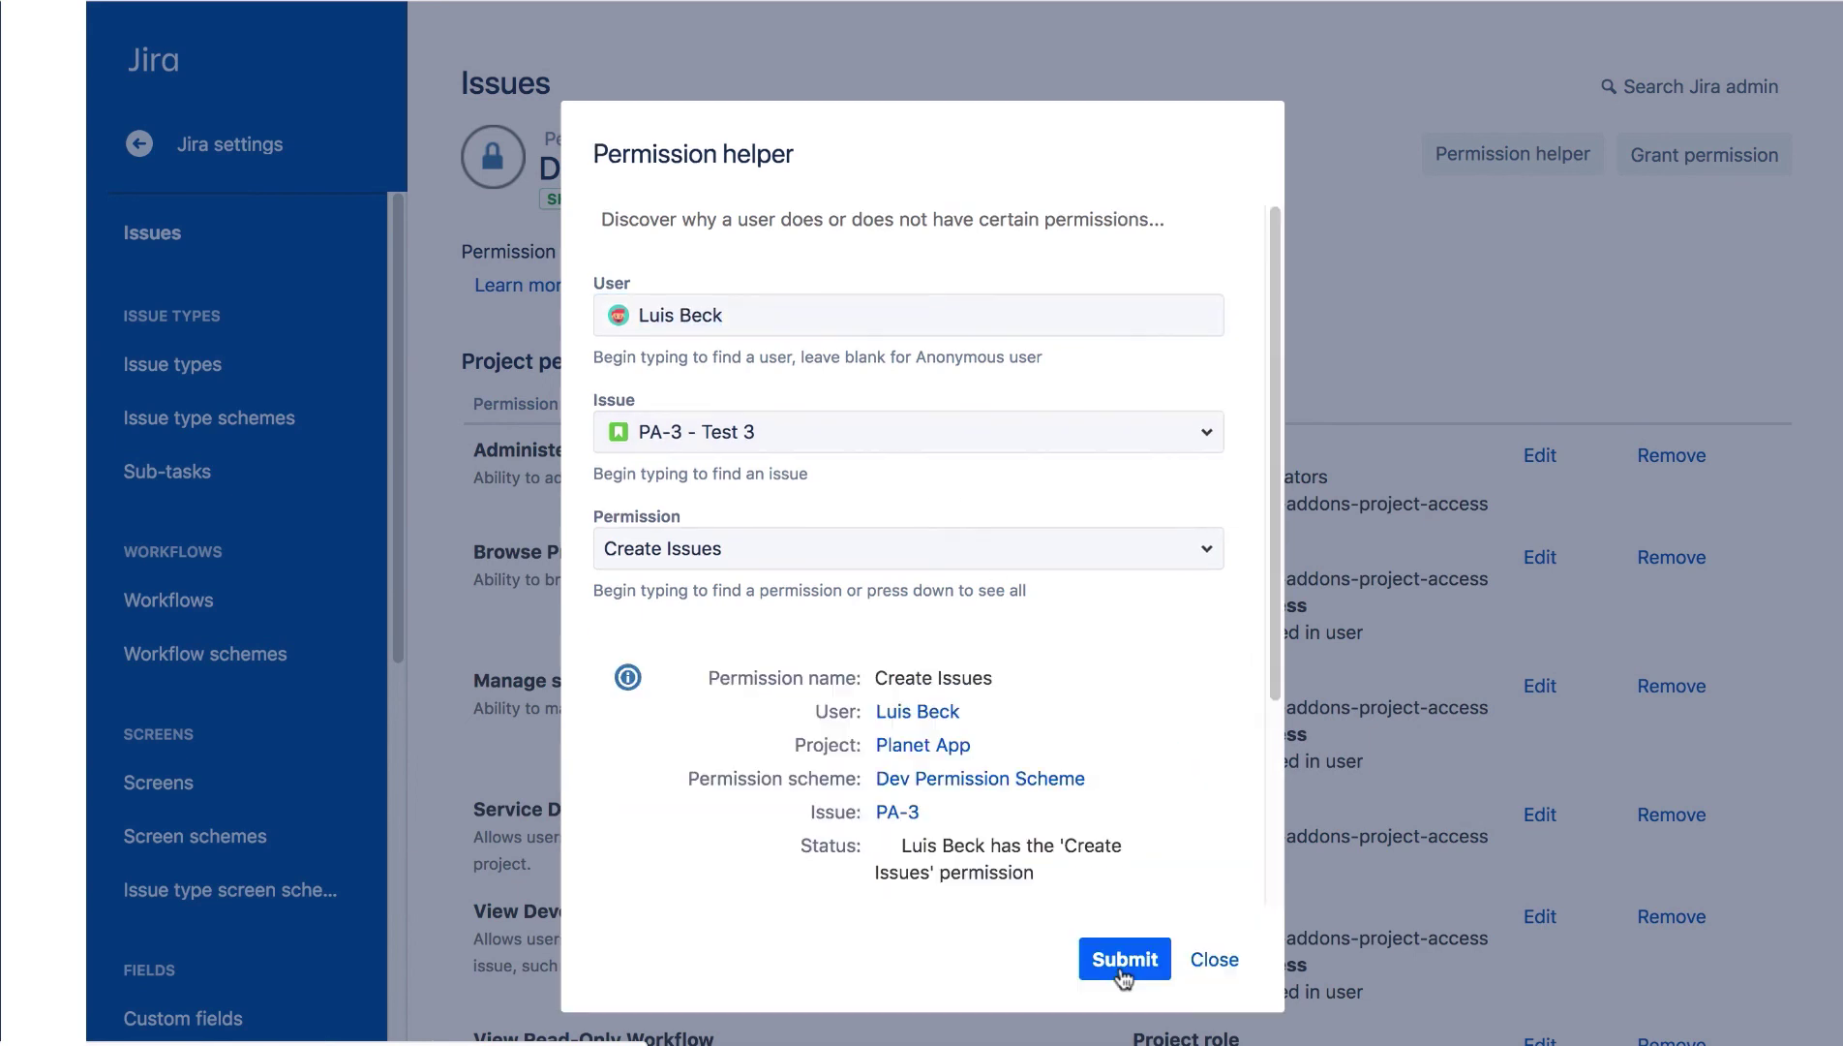
pyautogui.scroll(-3, 1215, 807)
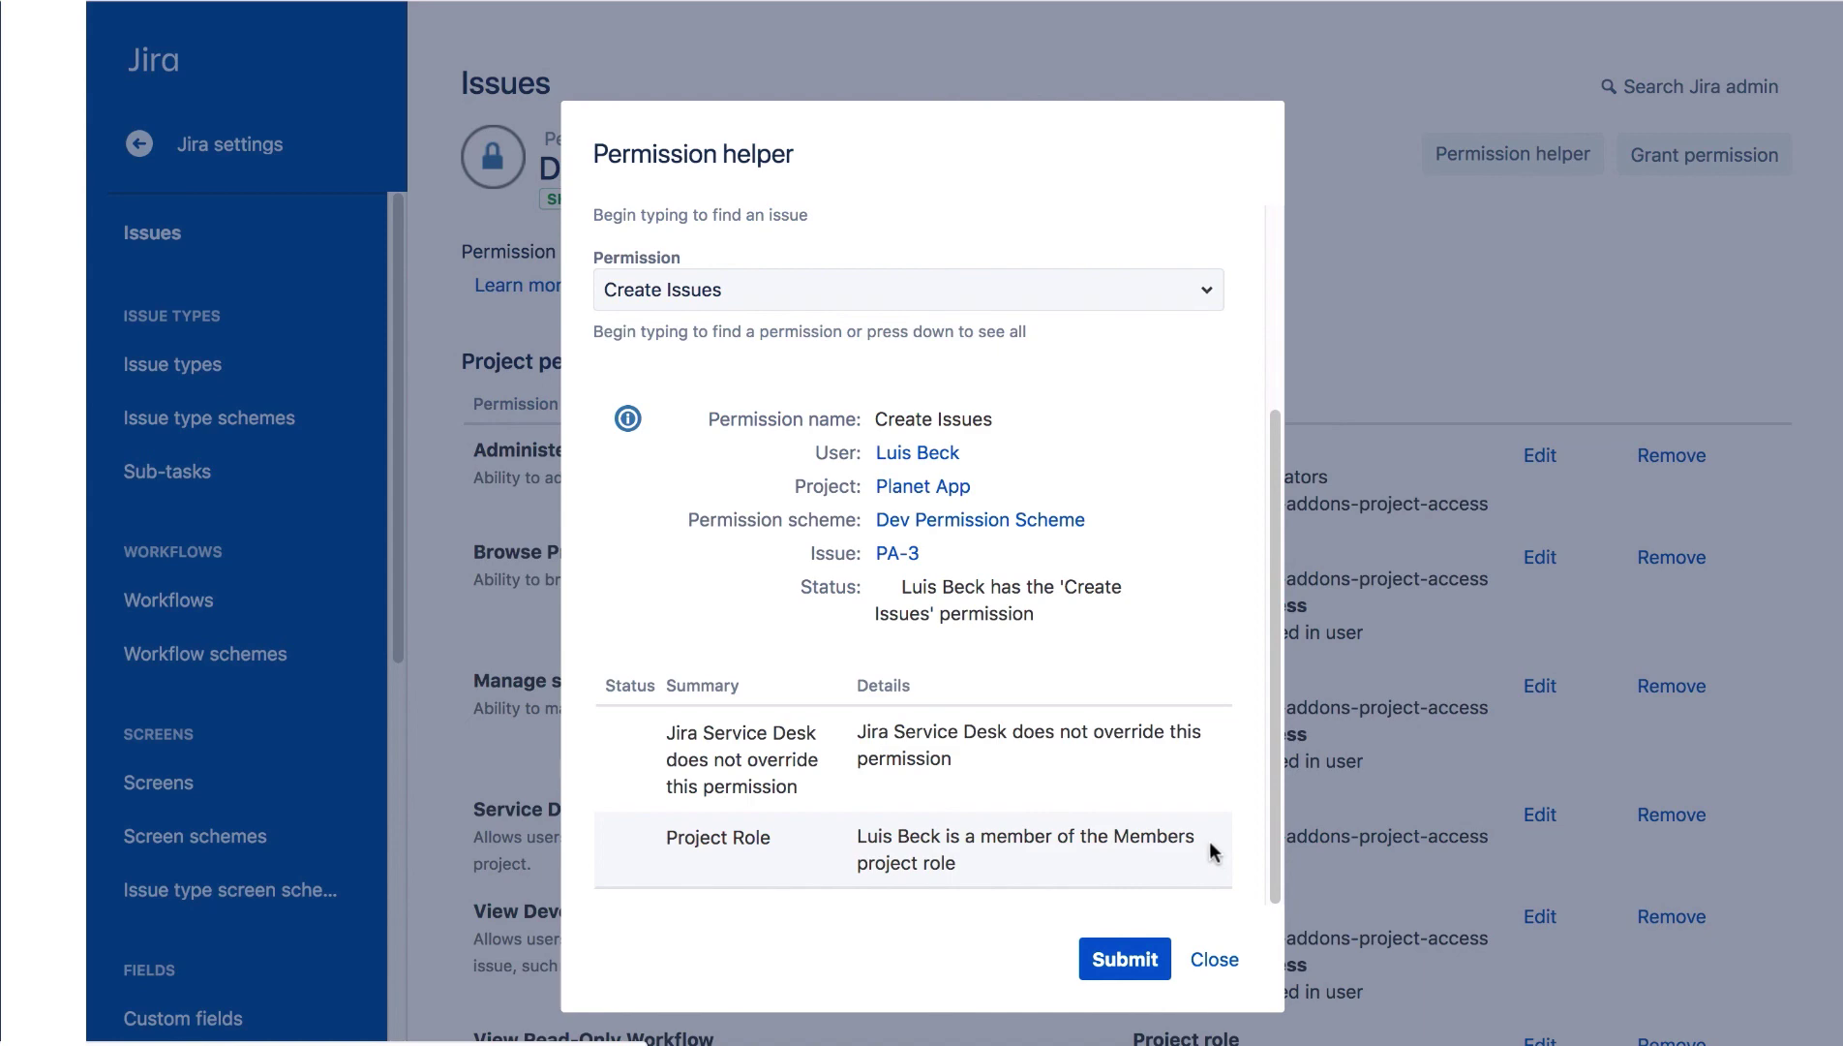
pyautogui.click(1214, 959)
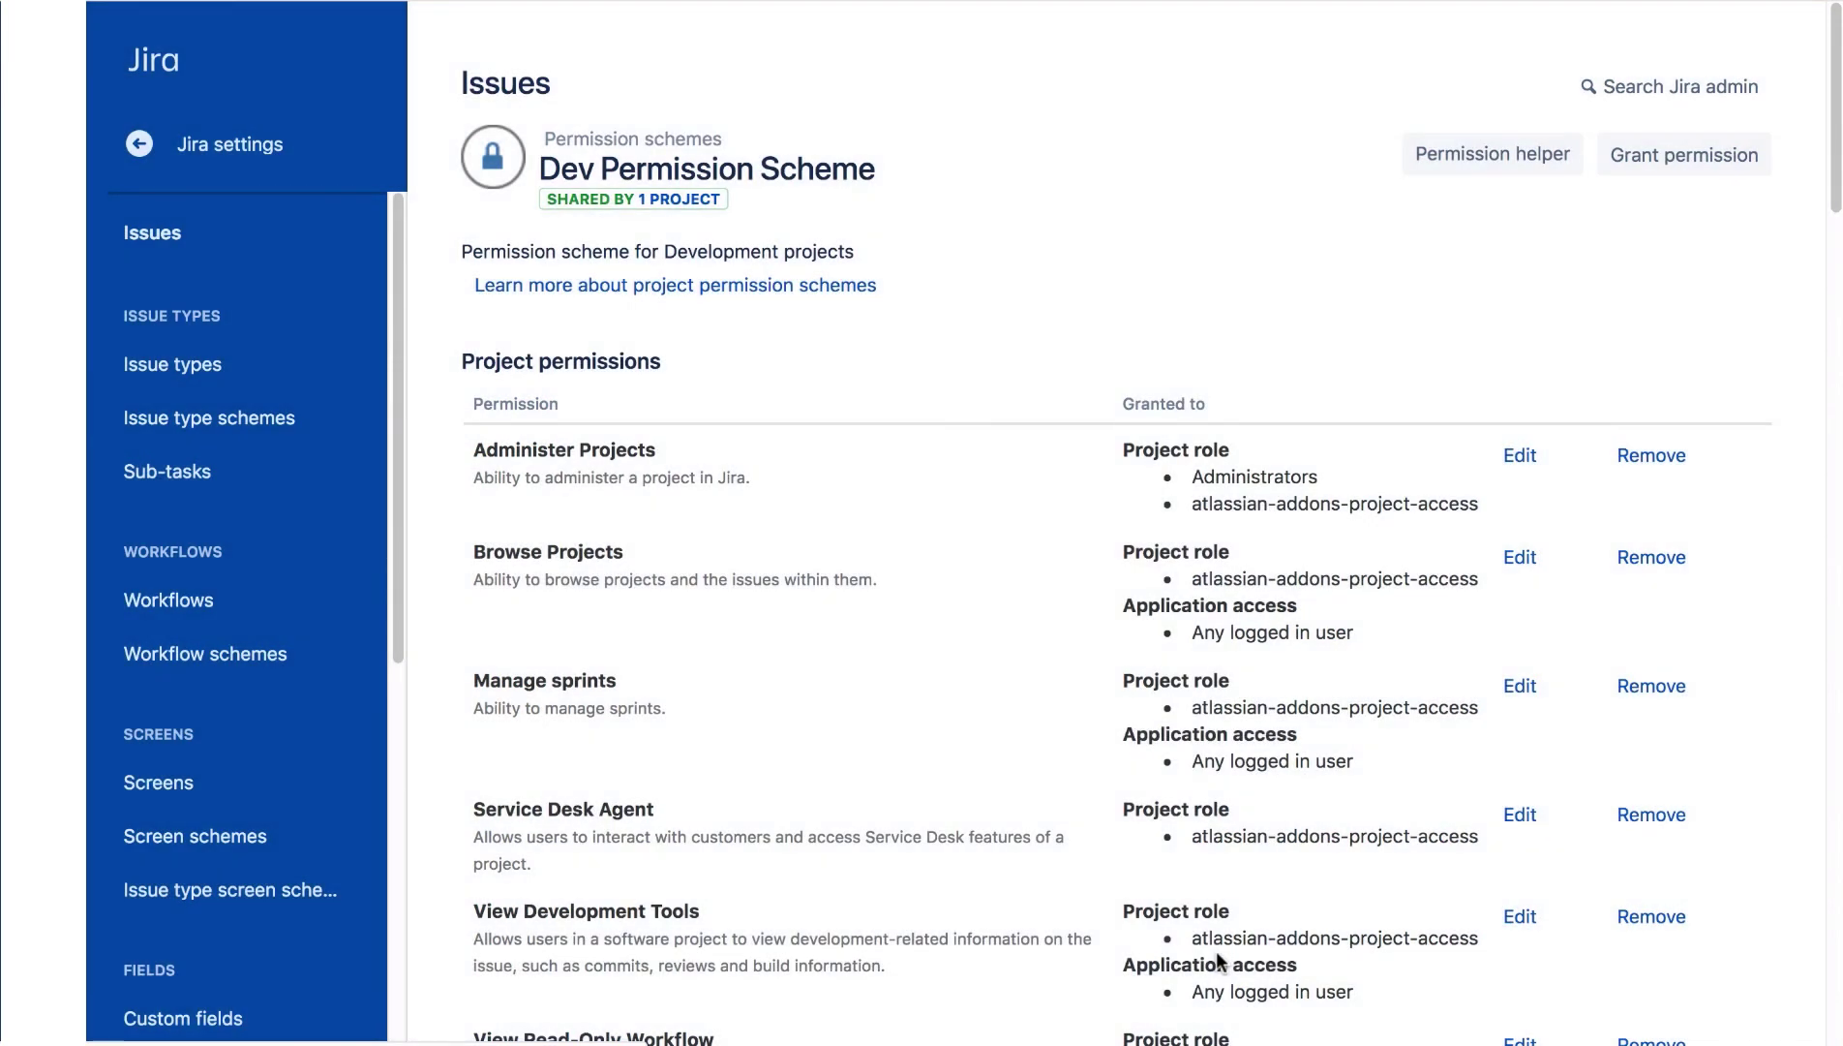